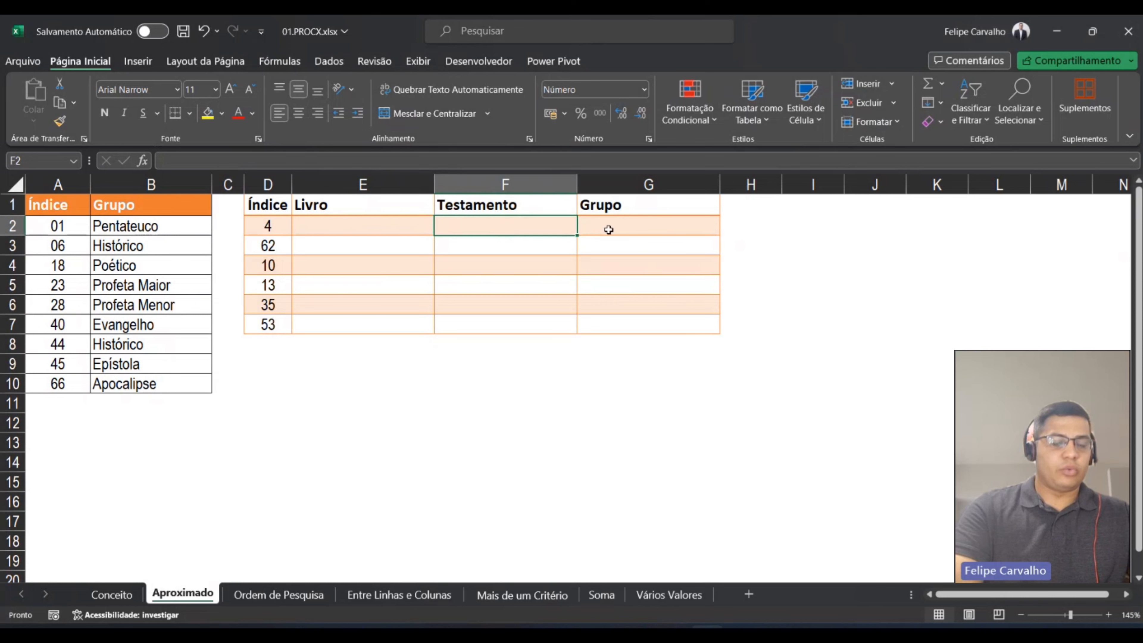
Start a PROCX formula in cell E2 of the Aproximado sheet with D2 as the lookup value.
{"action": "left_click", "coordinate": [617, 227]}
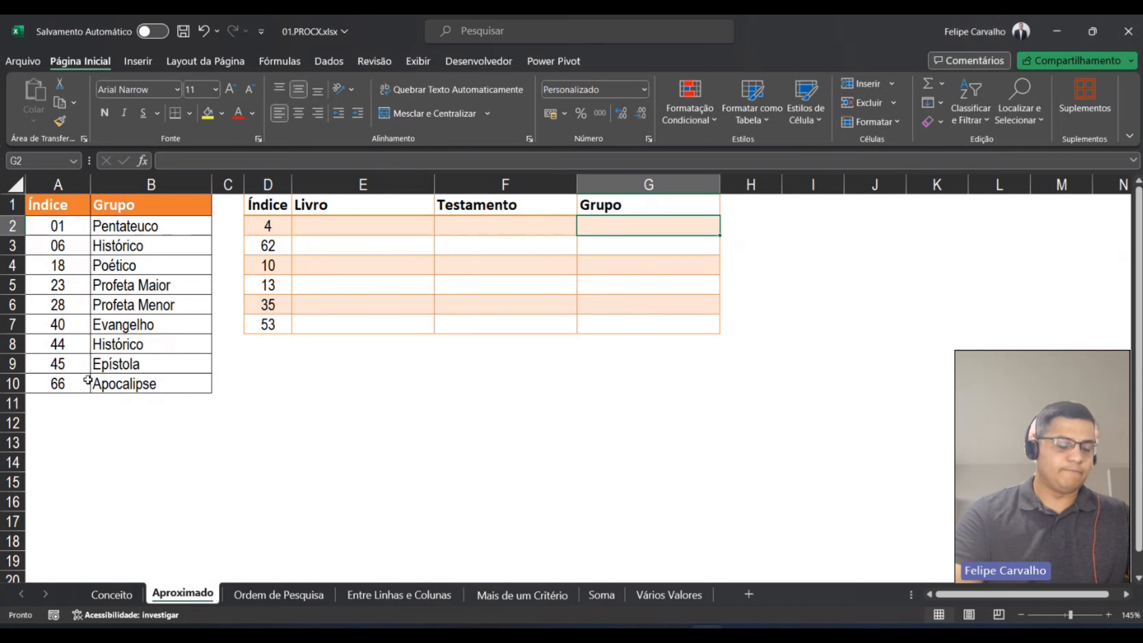
{"action": "left_click", "coordinate": [327, 223]}
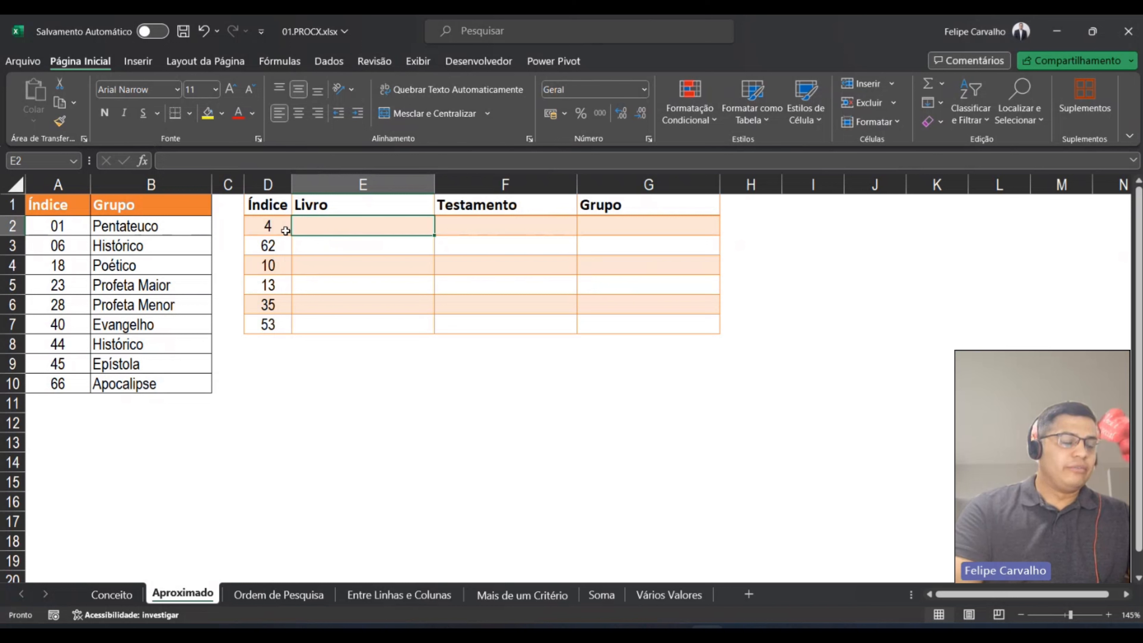
{"action": "left_click", "coordinate": [112, 594]}
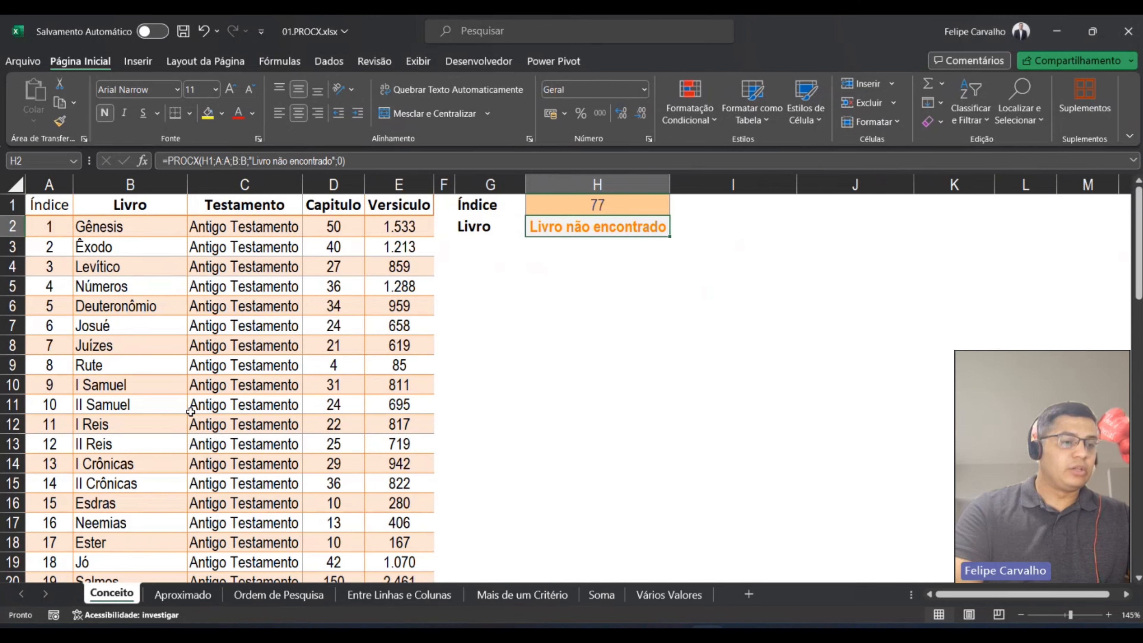
{"action": "left_click", "coordinate": [190, 596]}
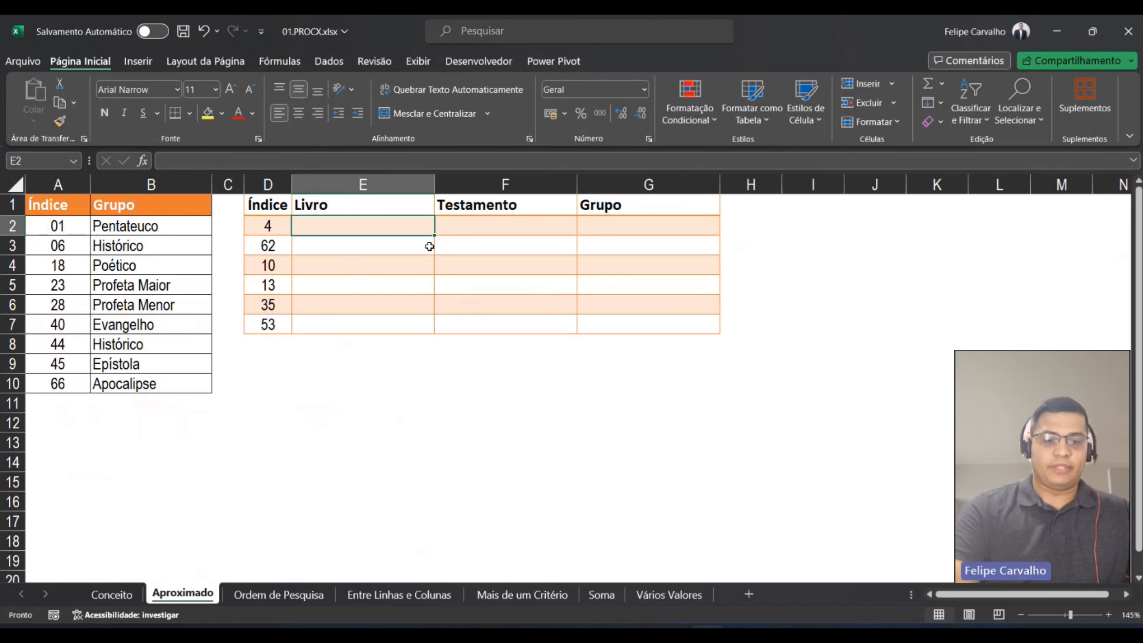
{"action": "type", "text": "="}
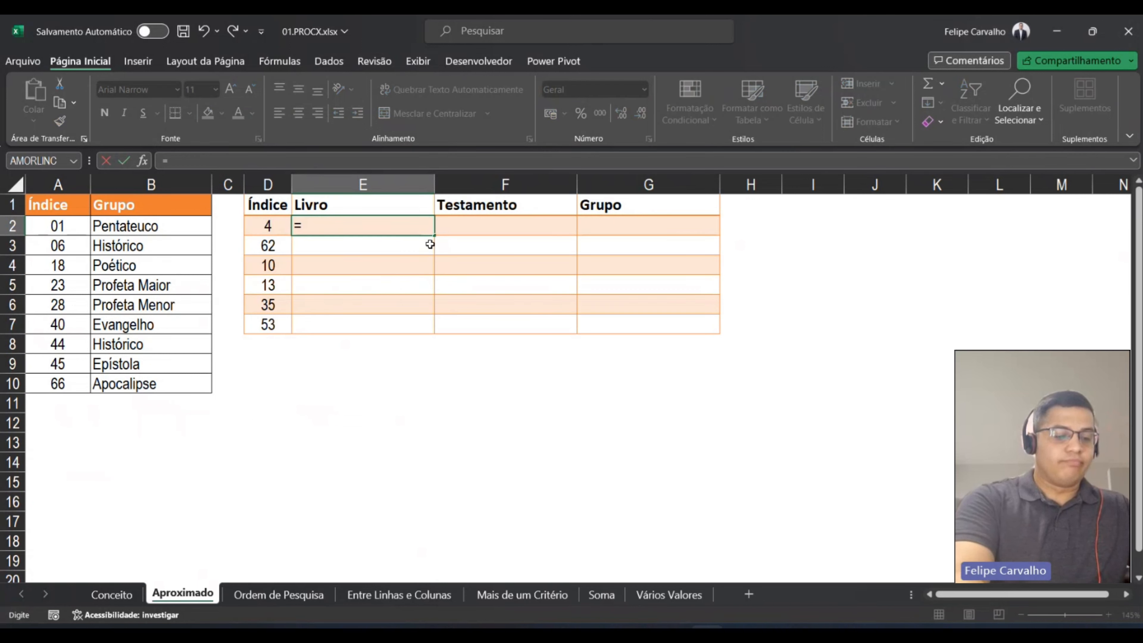
{"action": "type", "text": "PROCX("}
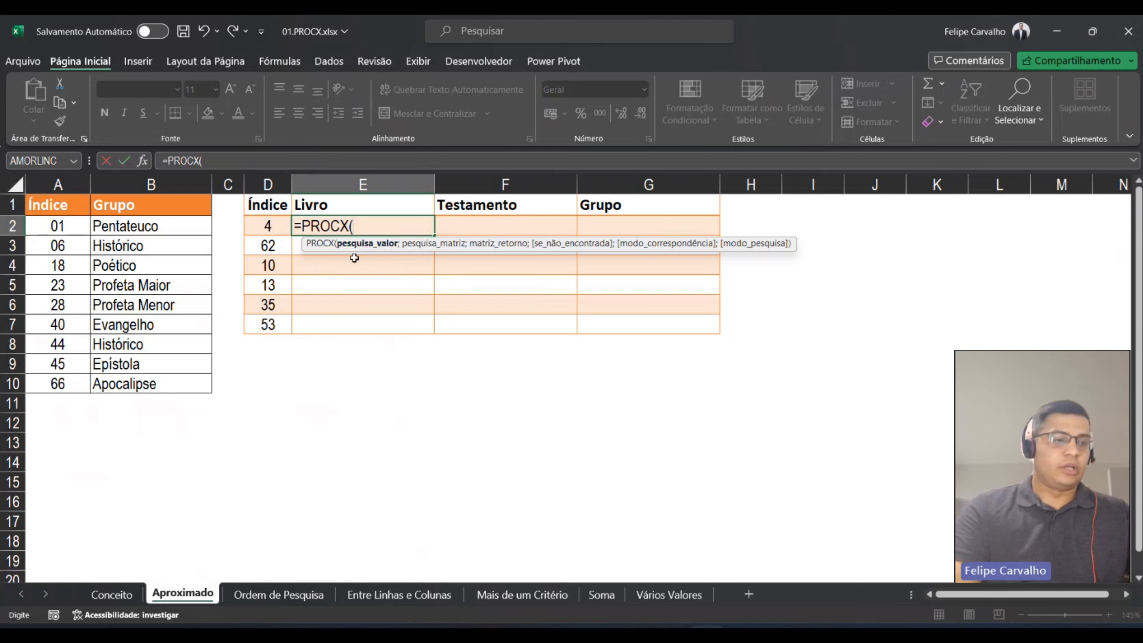
{"action": "left_click", "coordinate": [267, 226]}
{"action": "type", "text": ";"}
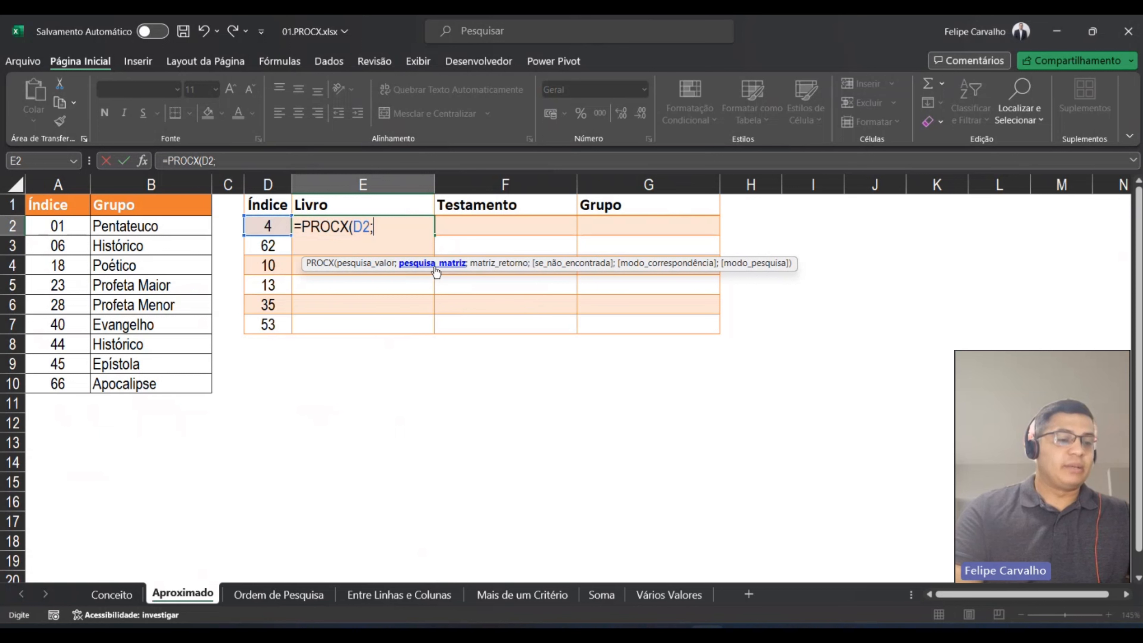
Set the E2 formula's lookup array to column A and its return array to column B of the Conceito sheet.
{"action": "left_click", "coordinate": [132, 596]}
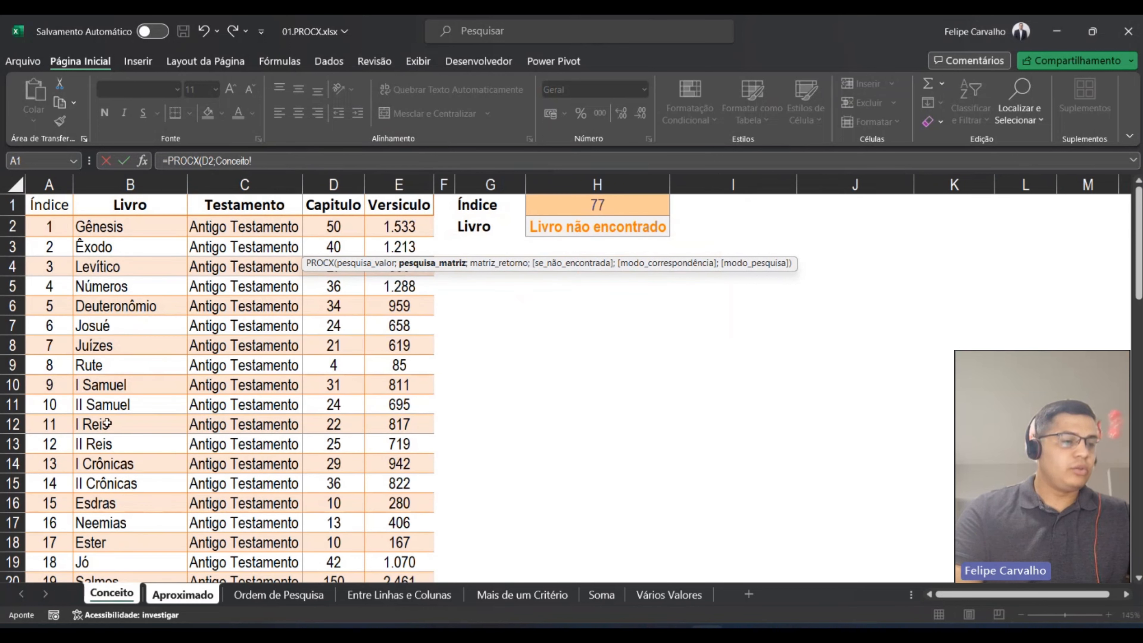
{"action": "left_click", "coordinate": [53, 182]}
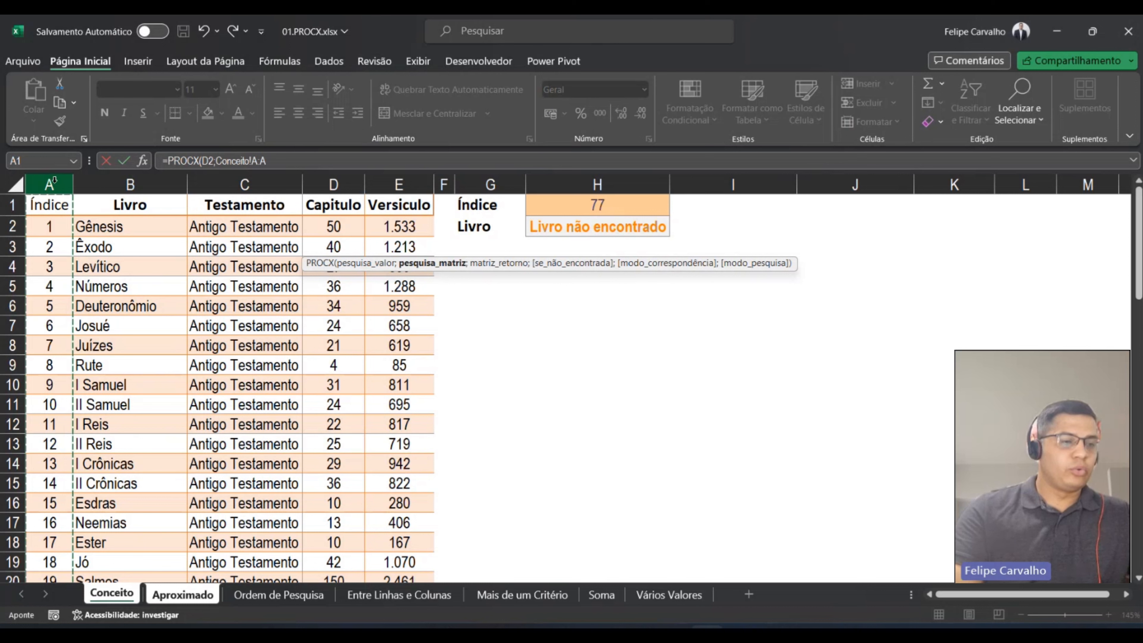
{"action": "type", "text": ";"}
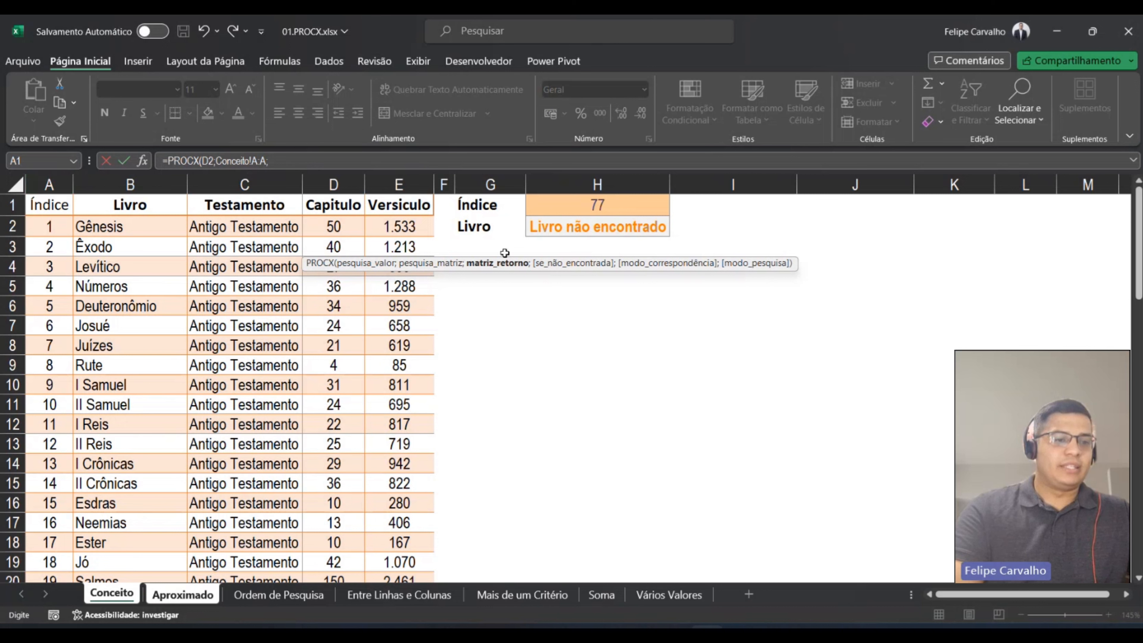
{"action": "left_click", "coordinate": [150, 183]}
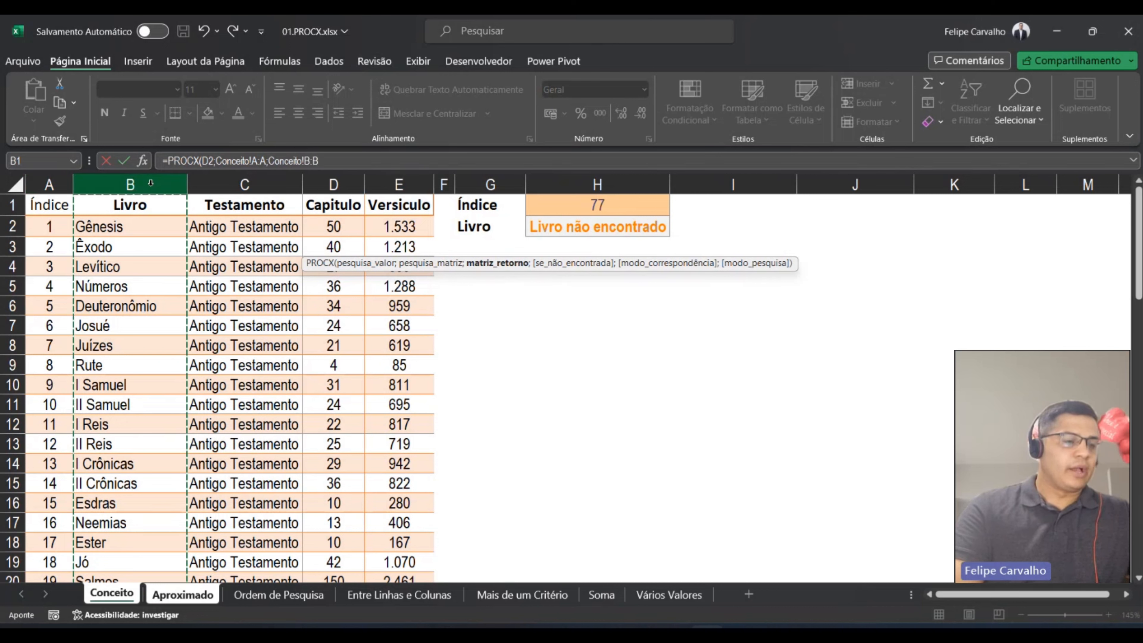
{"action": "type", "text": ";"}
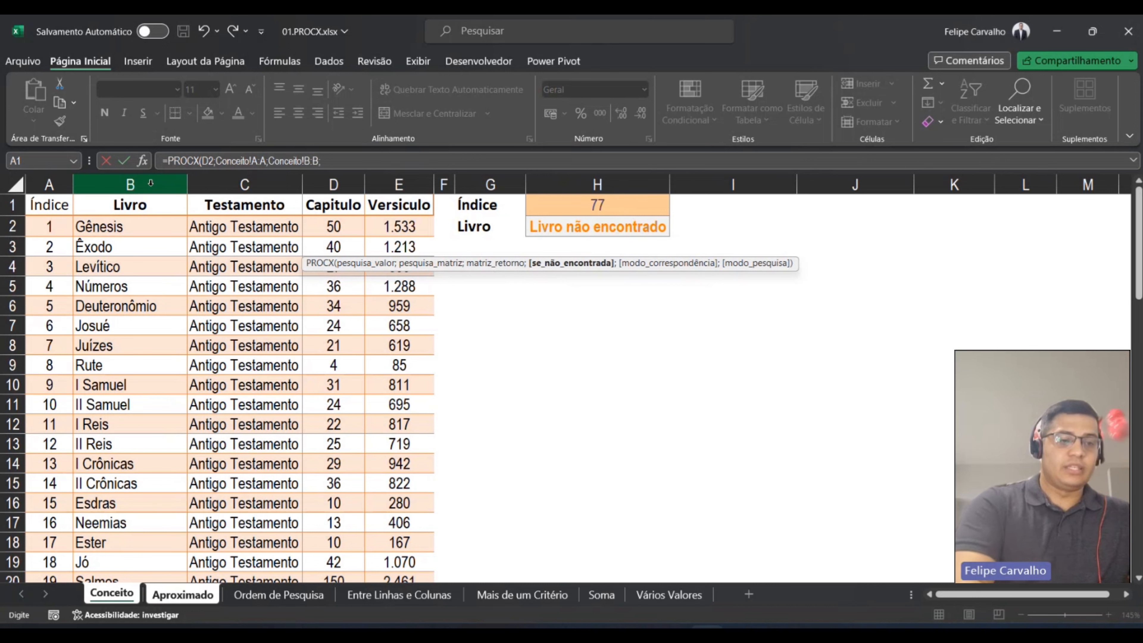
Complete the E2 formula with the not-found text "Livro não encontrado" and match mode 0 for an exact match.
{"action": "type", "text": "\""}
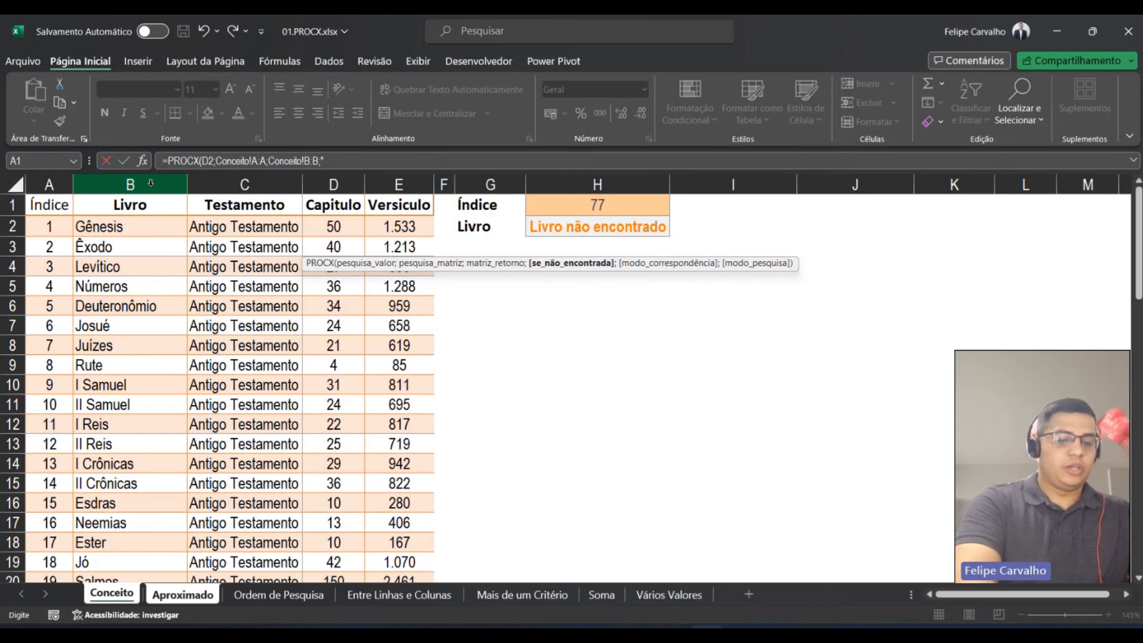
{"action": "type", "text": "Livro n"}
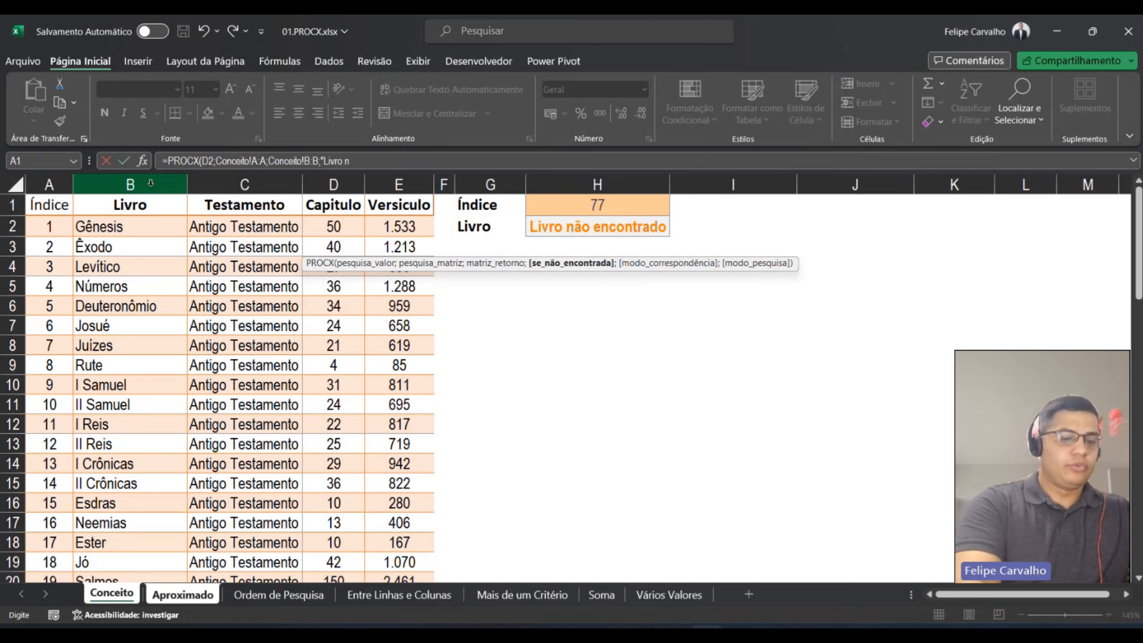
{"action": "type", "text": "ão encont"}
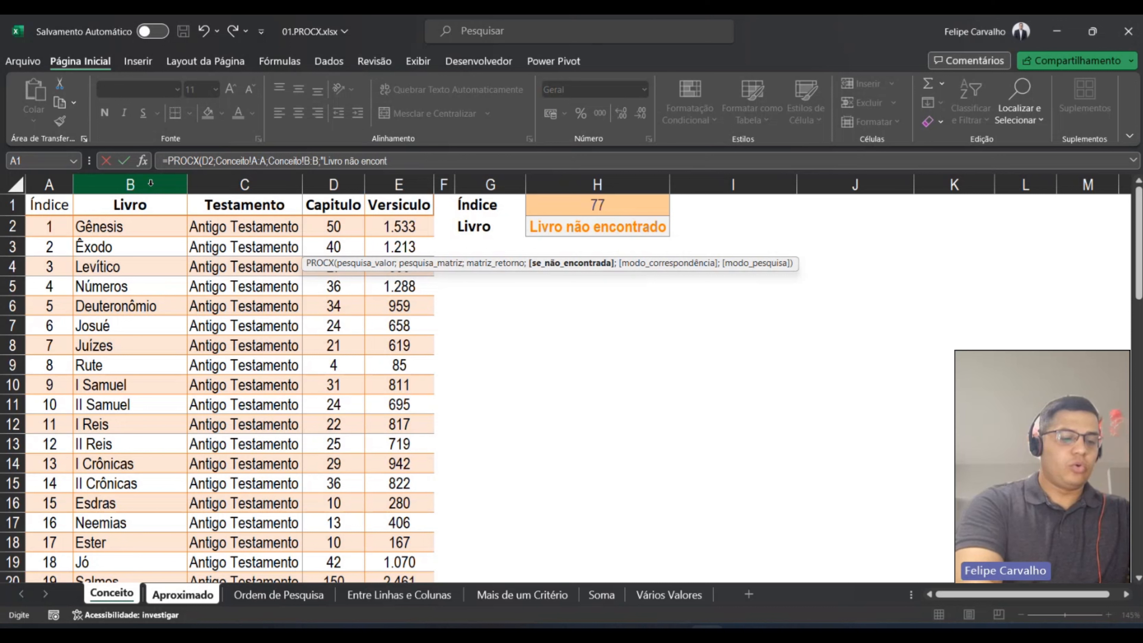
{"action": "type", "text": "rado\""}
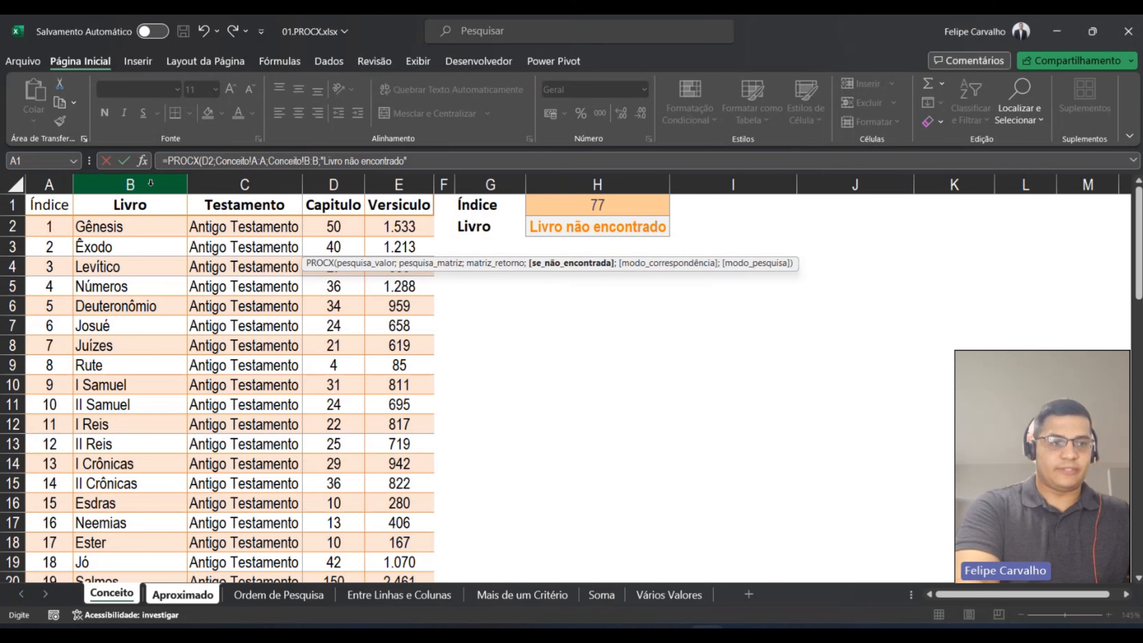
{"action": "type", "text": ";"}
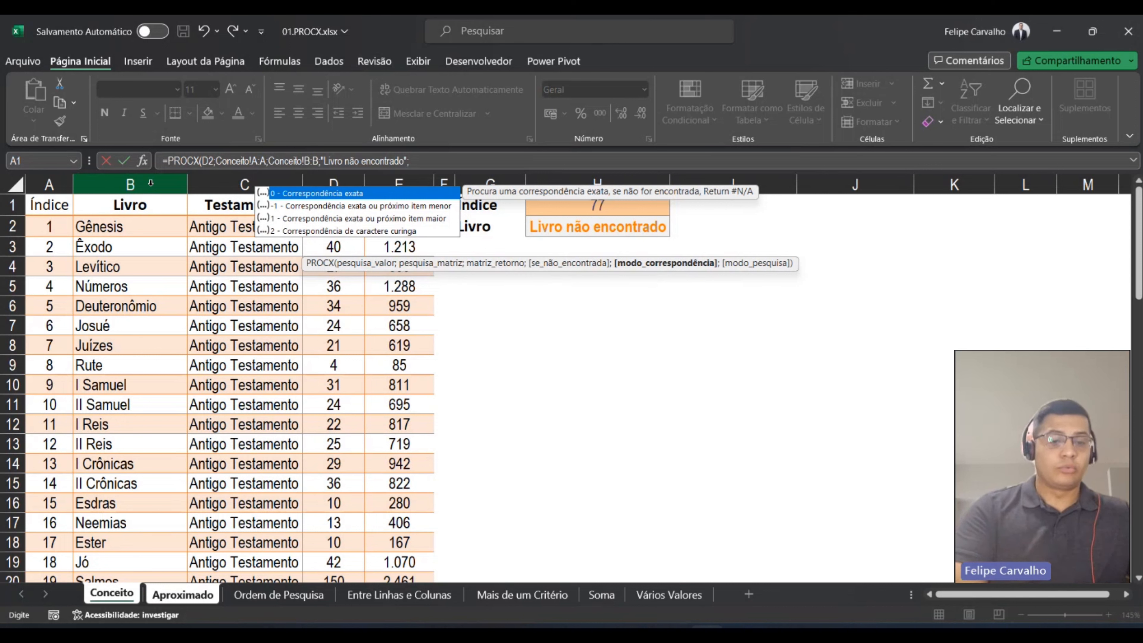
{"action": "type", "text": "0"}
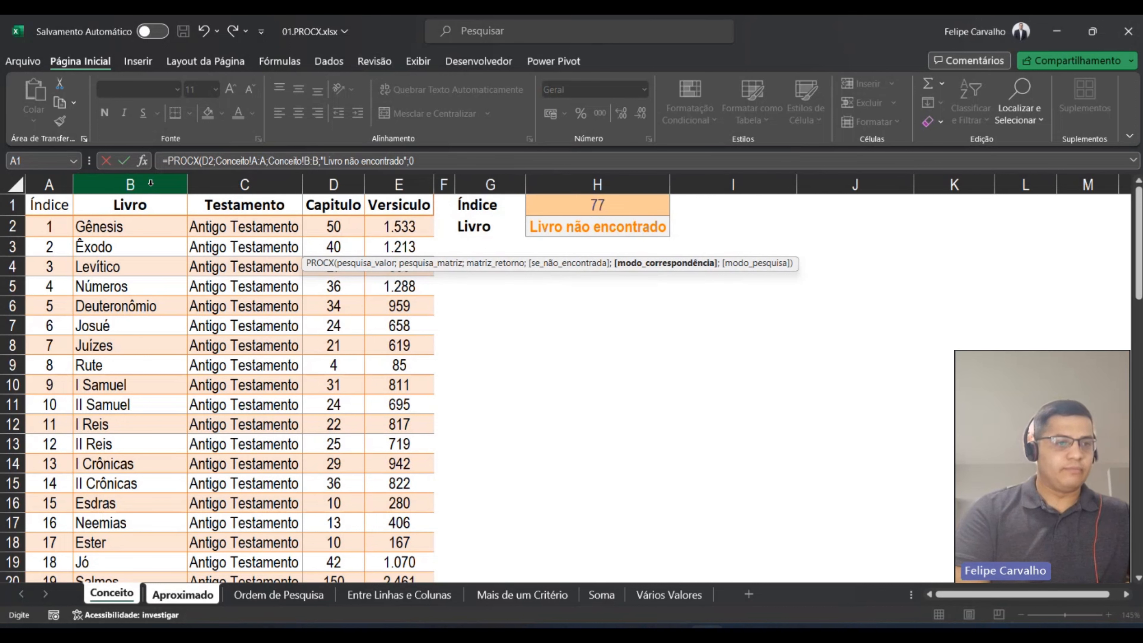
{"action": "type", "text": ")"}
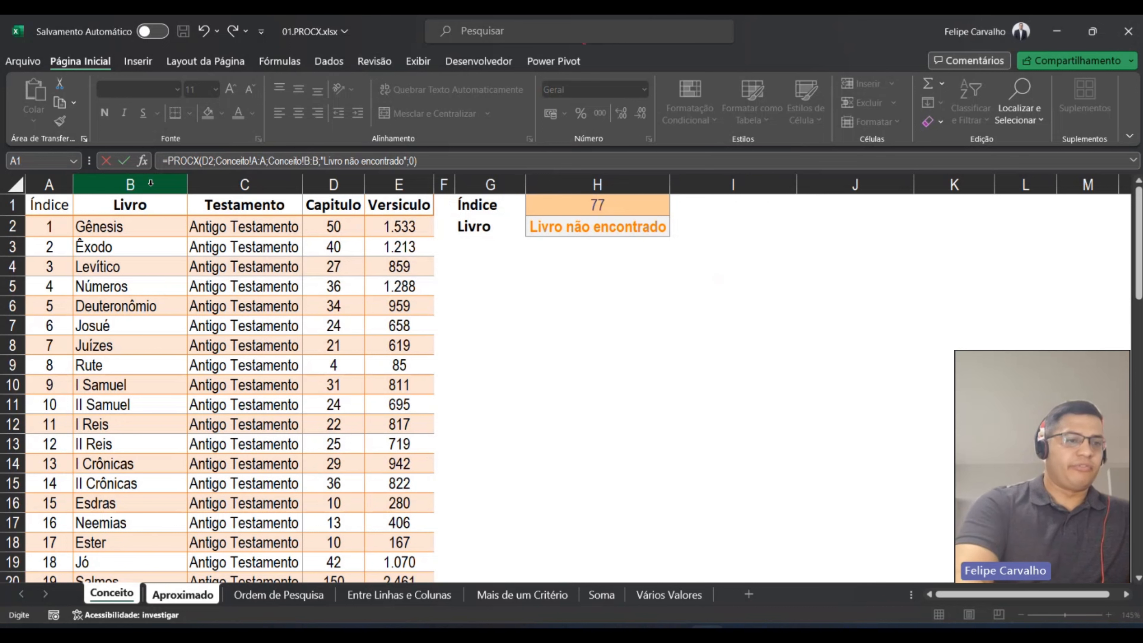
{"action": "key", "text": "Return"}
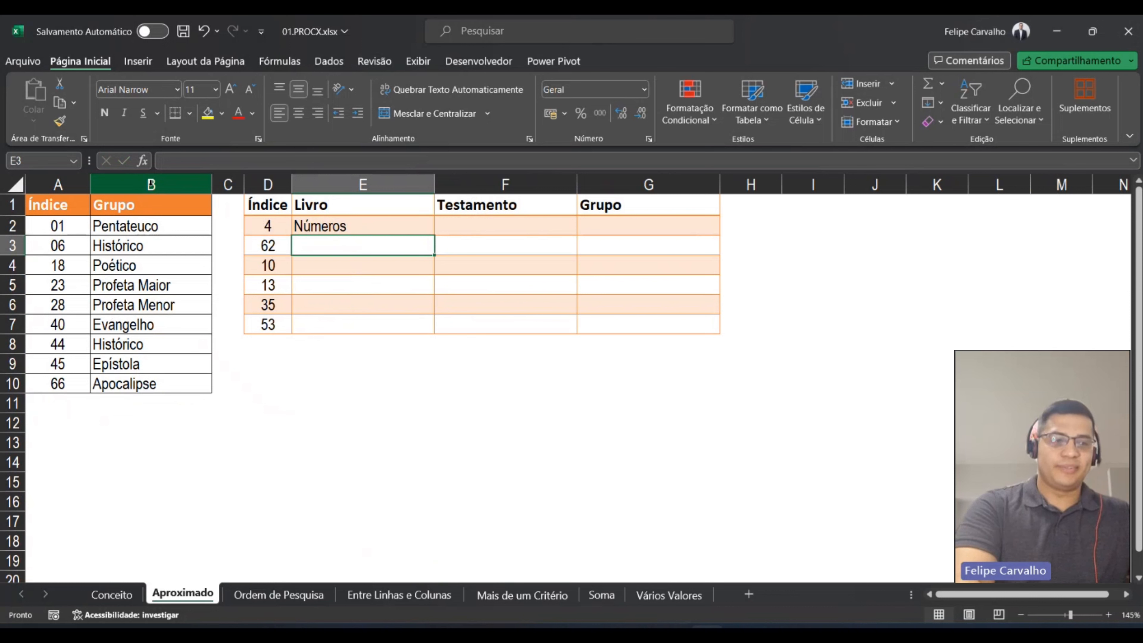
Start a PROCX formula in E3 that looks up D3 in Conceito column A and returns Conceito column B.
{"action": "type", "text": "="}
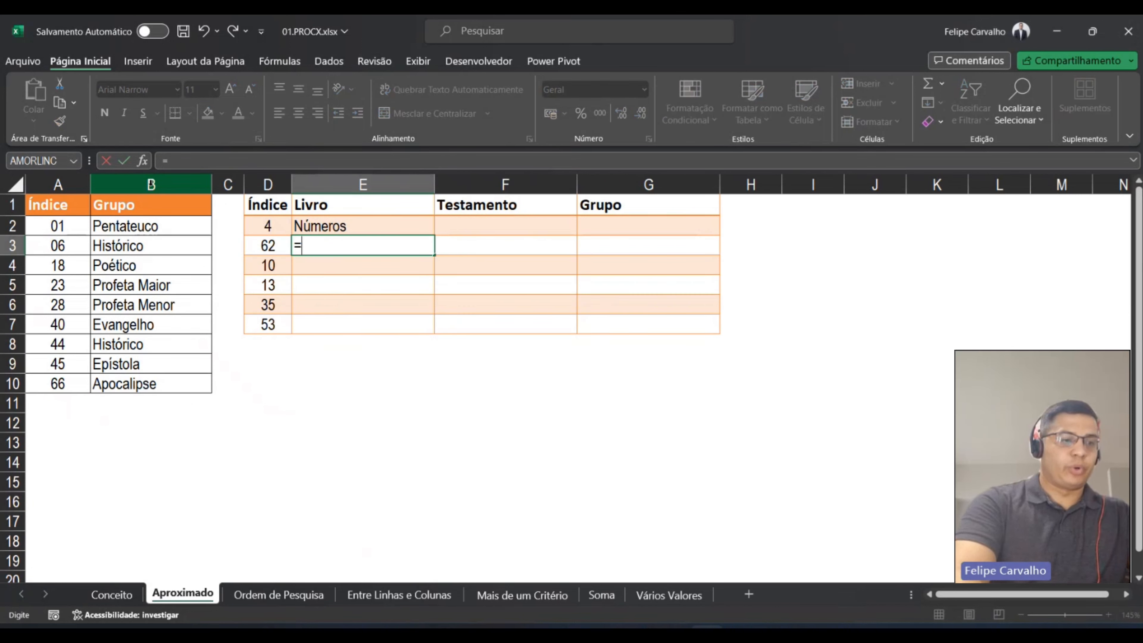
{"action": "type", "text": "PROCX("}
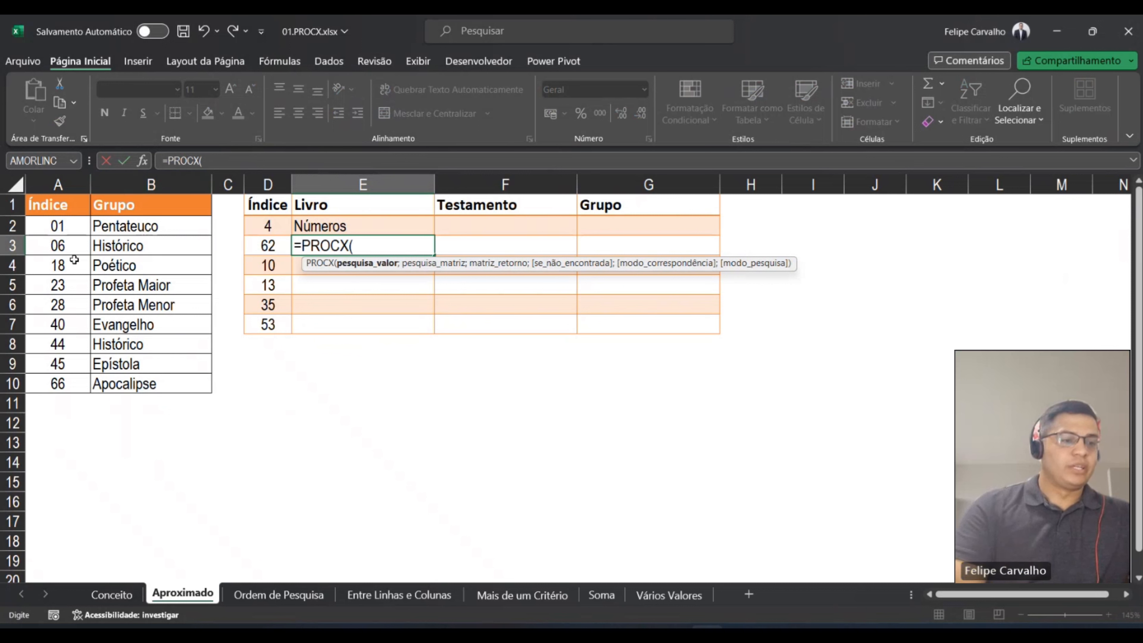
{"action": "left_click", "coordinate": [265, 244]}
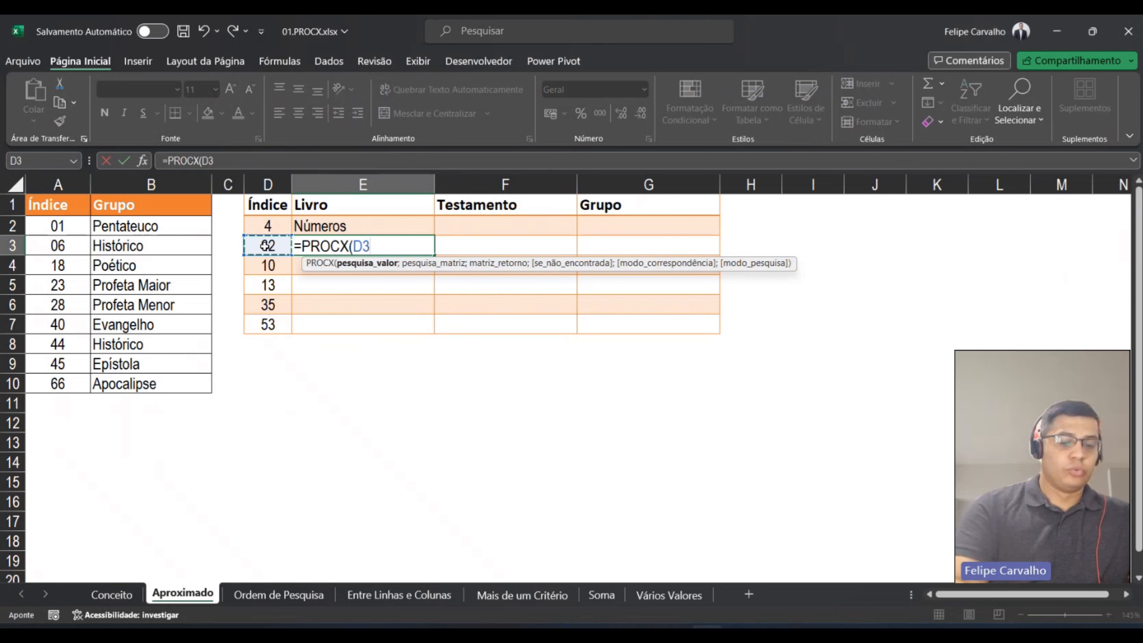
{"action": "type", "text": ";"}
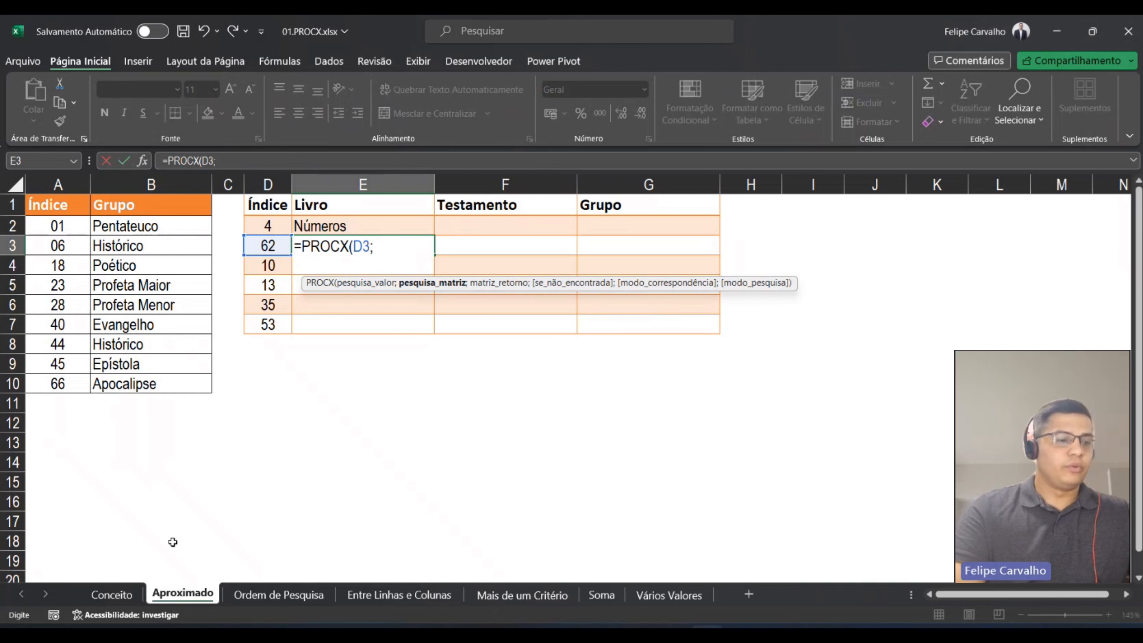
{"action": "left_click", "coordinate": [127, 596]}
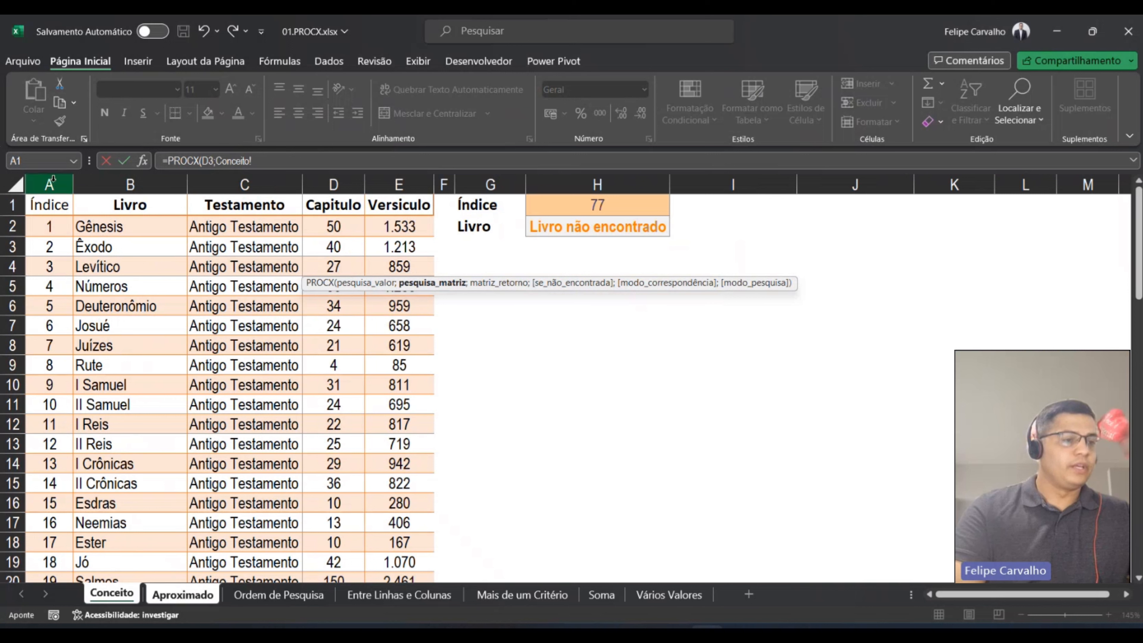
{"action": "left_click", "coordinate": [53, 180]}
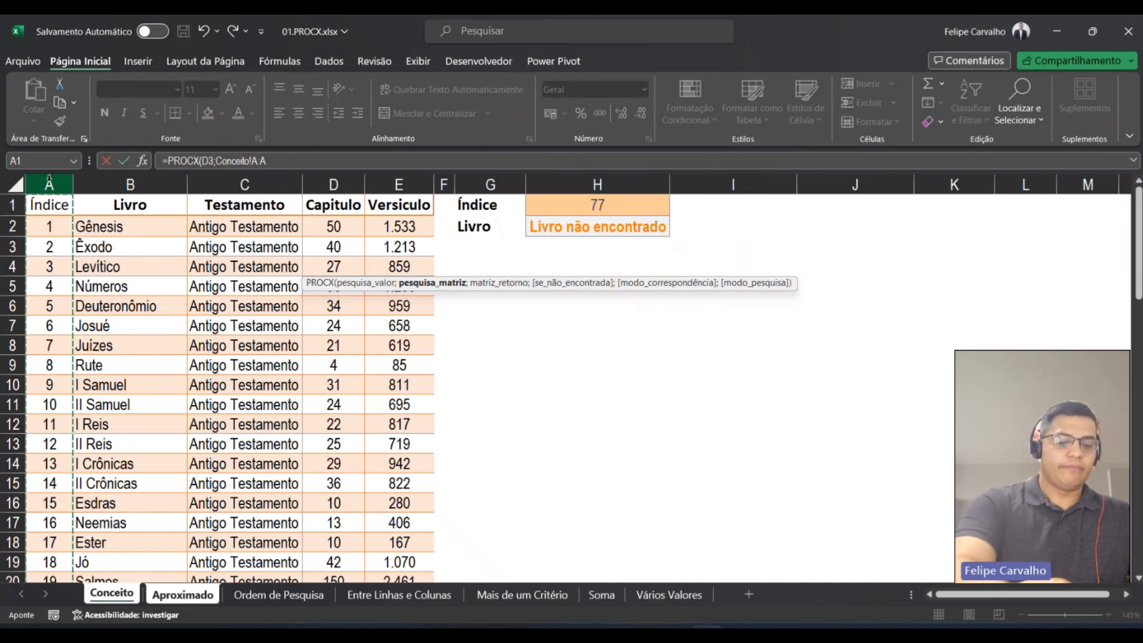
{"action": "type", "text": ";"}
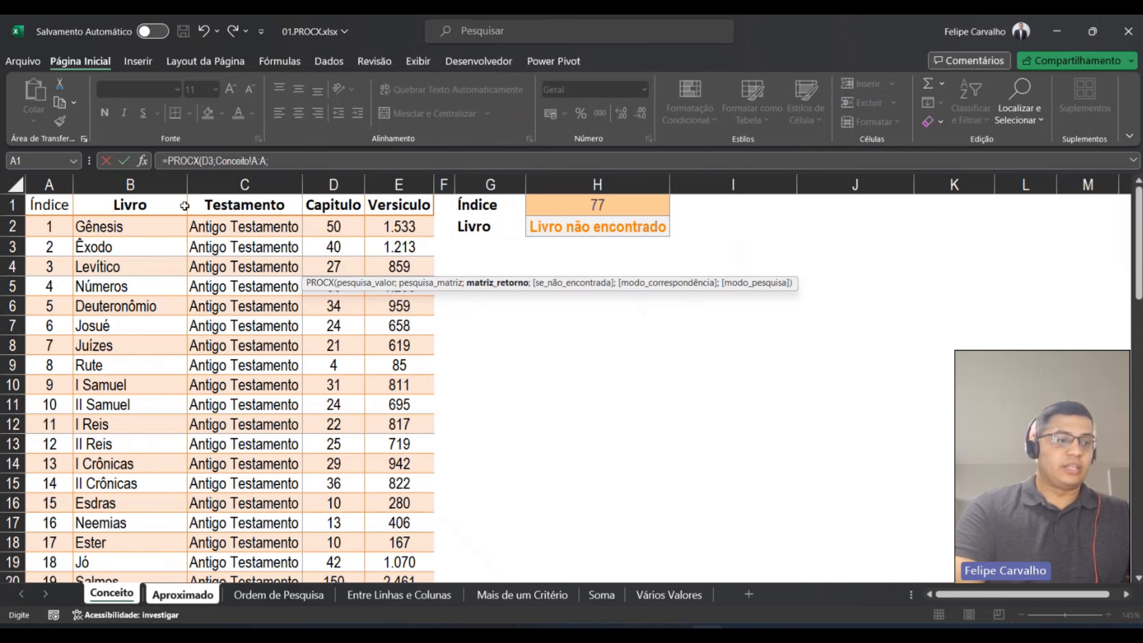
{"action": "left_click", "coordinate": [154, 183]}
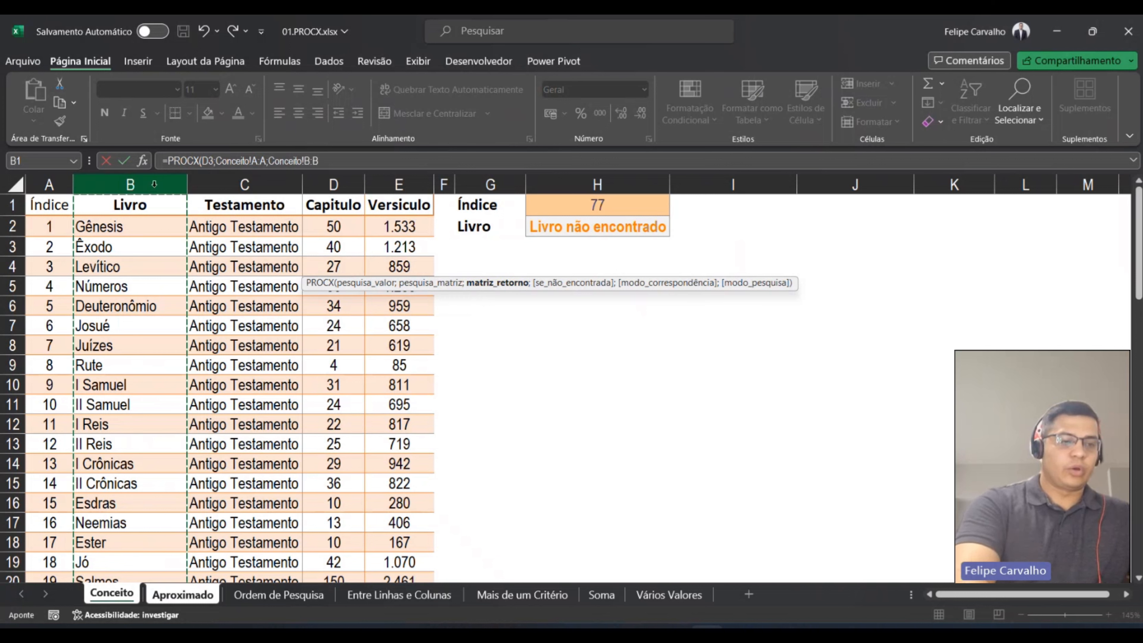
{"action": "type", "text": ";"}
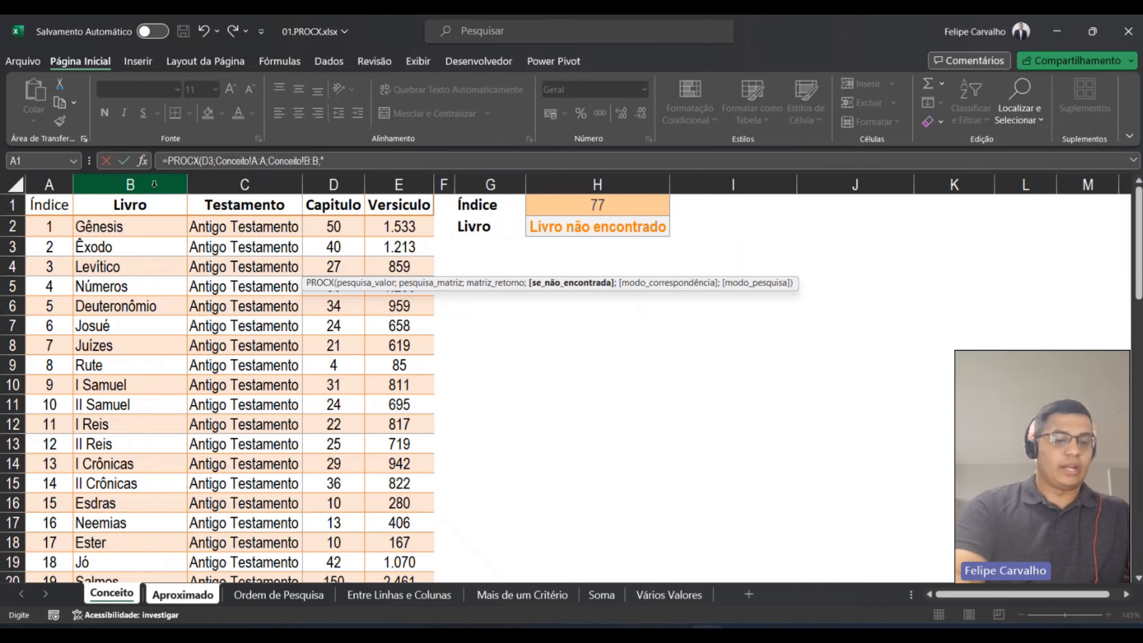
Complete the E3 formula with the not-found text "livro não Encontrado" and exact match mode 0.
{"action": "type", "text": "\"livro não Encon"}
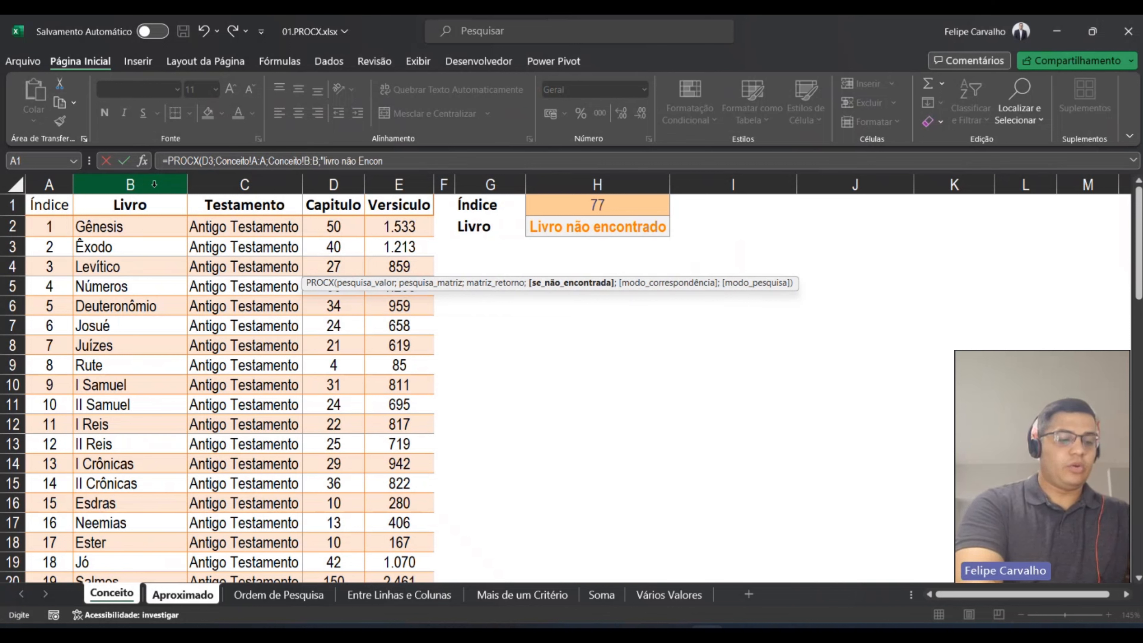
{"action": "type", "text": "trado\""}
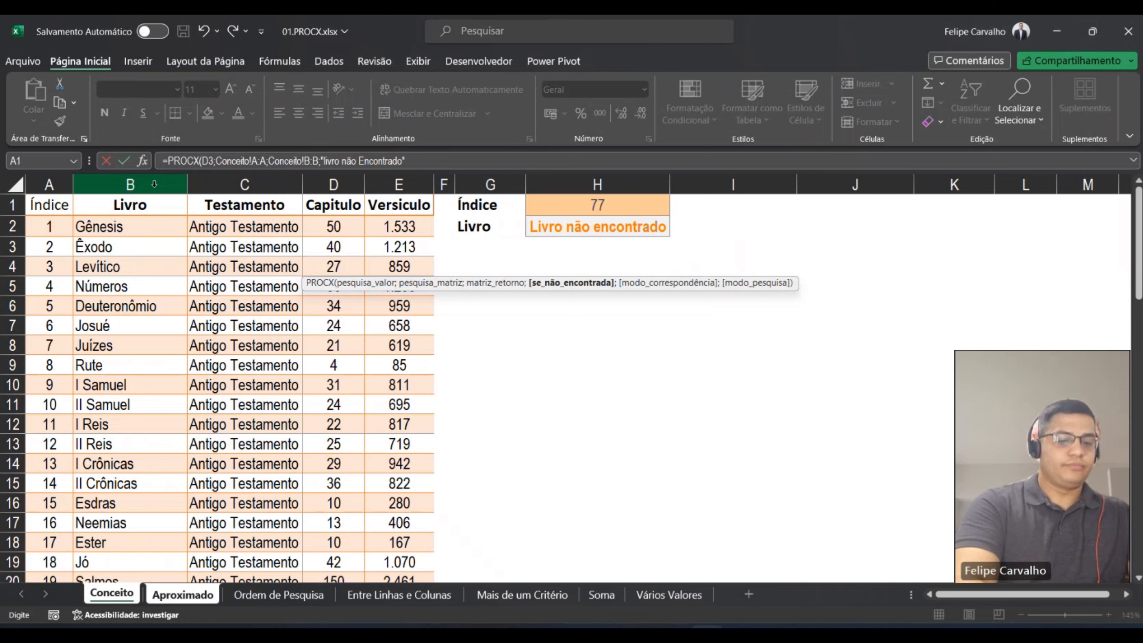
{"action": "type", "text": ";"}
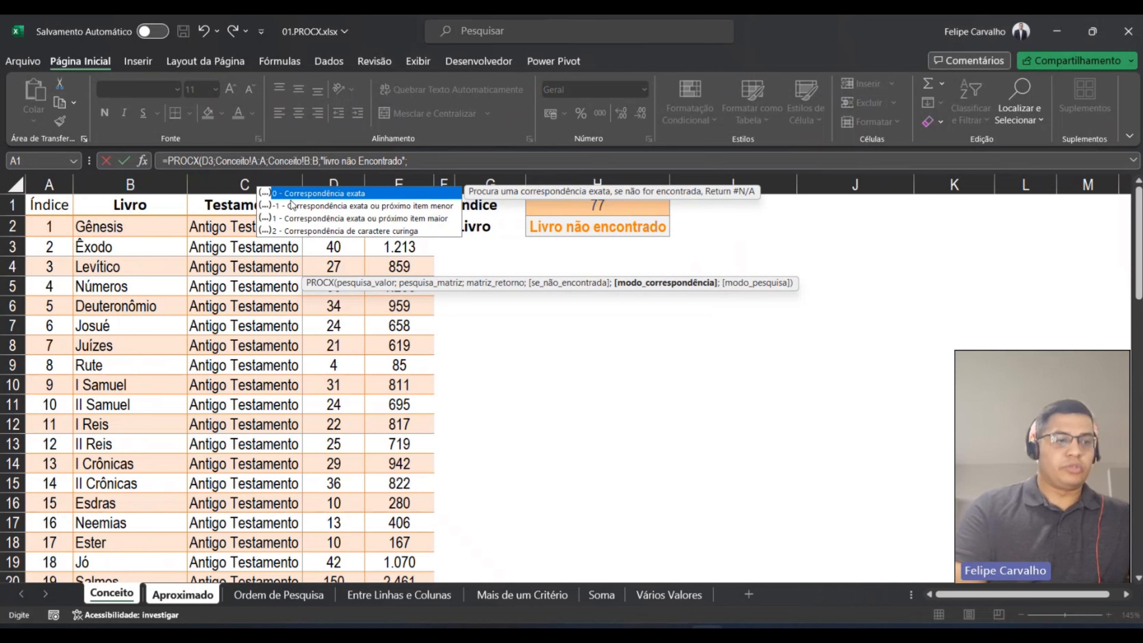
{"action": "double_click", "coordinate": [308, 198]}
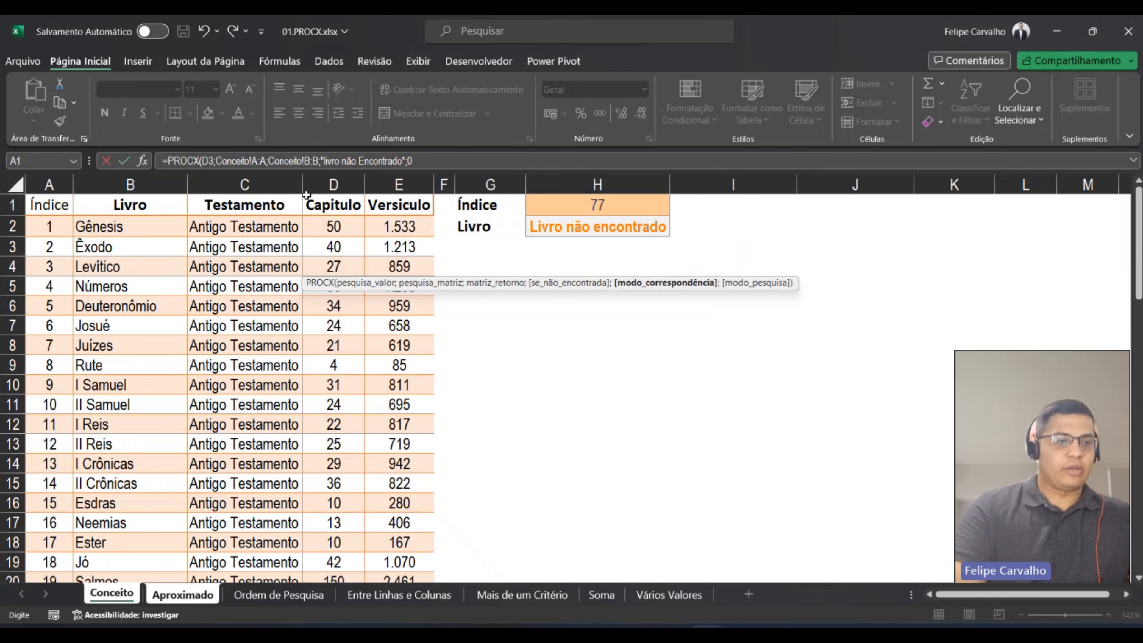
{"action": "type", "text": ")"}
{"action": "key", "text": "Return"}
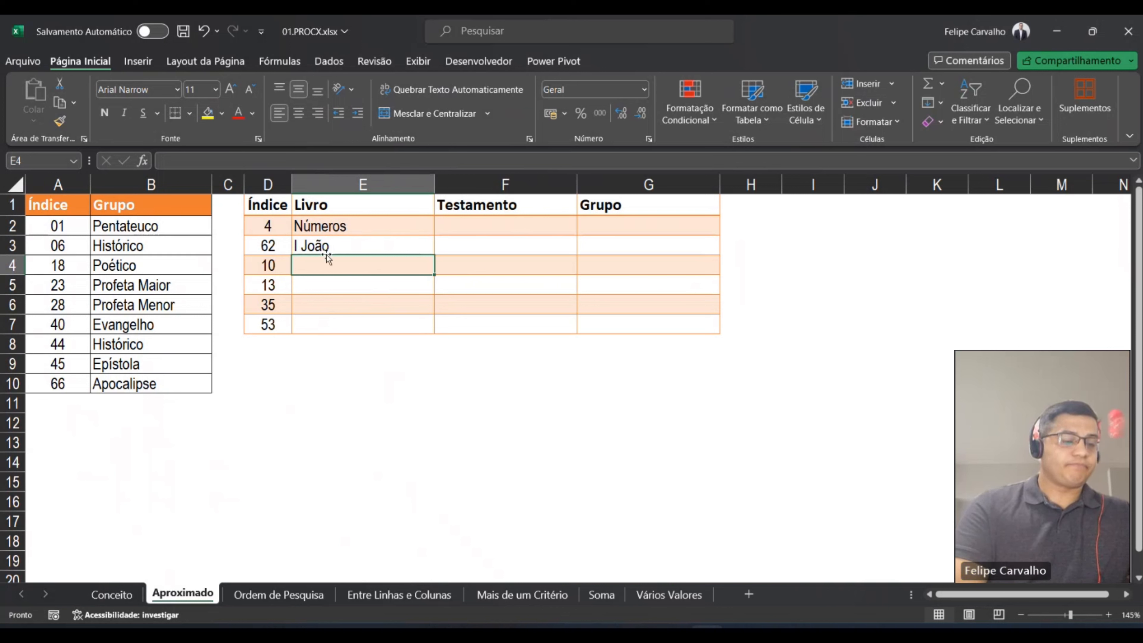
Fill the E2 Livro formula down through E7 without copying its formatting.
{"action": "left_click", "coordinate": [354, 227]}
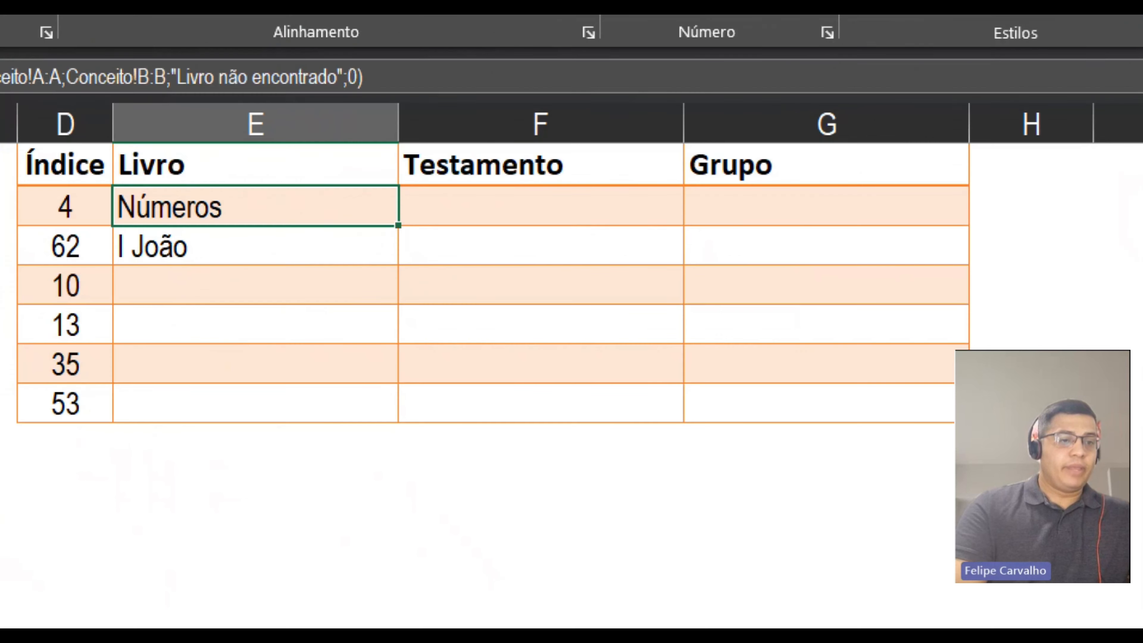
{"action": "mouse_move", "coordinate": [444, 240]}
{"action": "left_mouse_down"}
{"action": "mouse_move", "coordinate": [625, 333]}
{"action": "mouse_move", "coordinate": [648, 383]}
{"action": "left_mouse_up"}
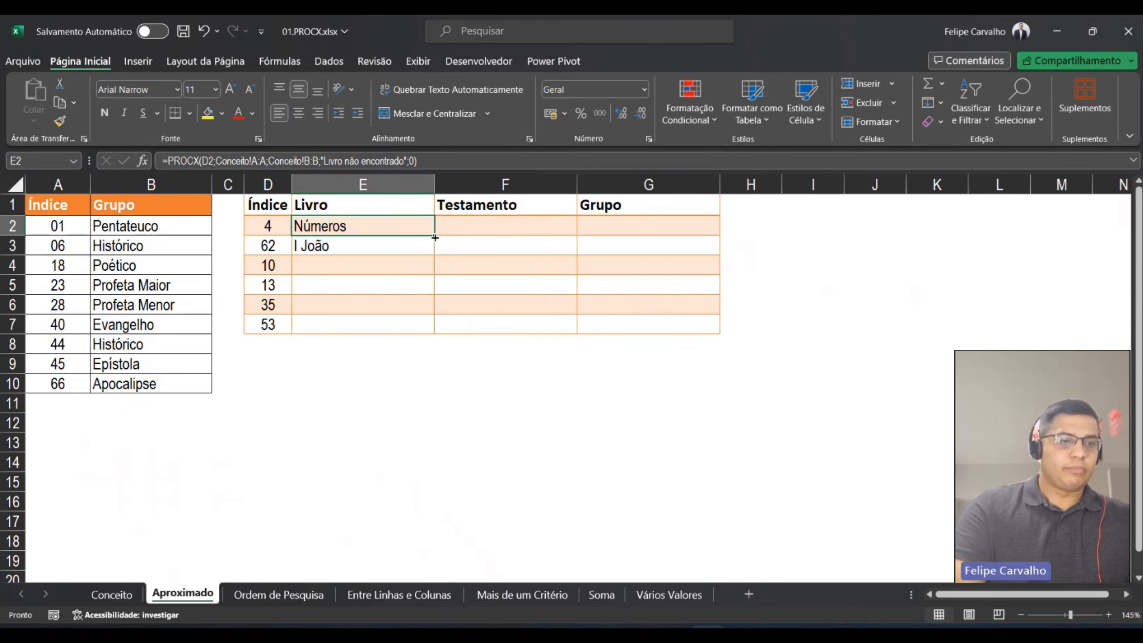
{"action": "left_click_drag", "start_coordinate": [438, 229], "coordinate": [429, 414]}
{"action": "left_click_drag", "start_coordinate": [430, 328], "coordinate": [430, 329]}
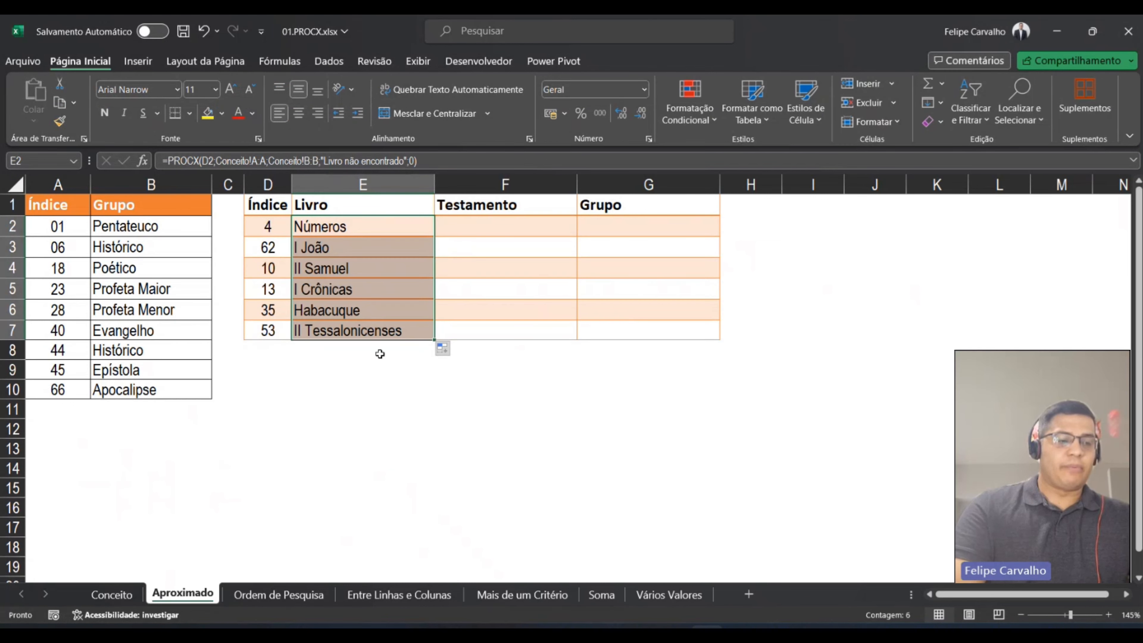
{"action": "left_click", "coordinate": [373, 427]}
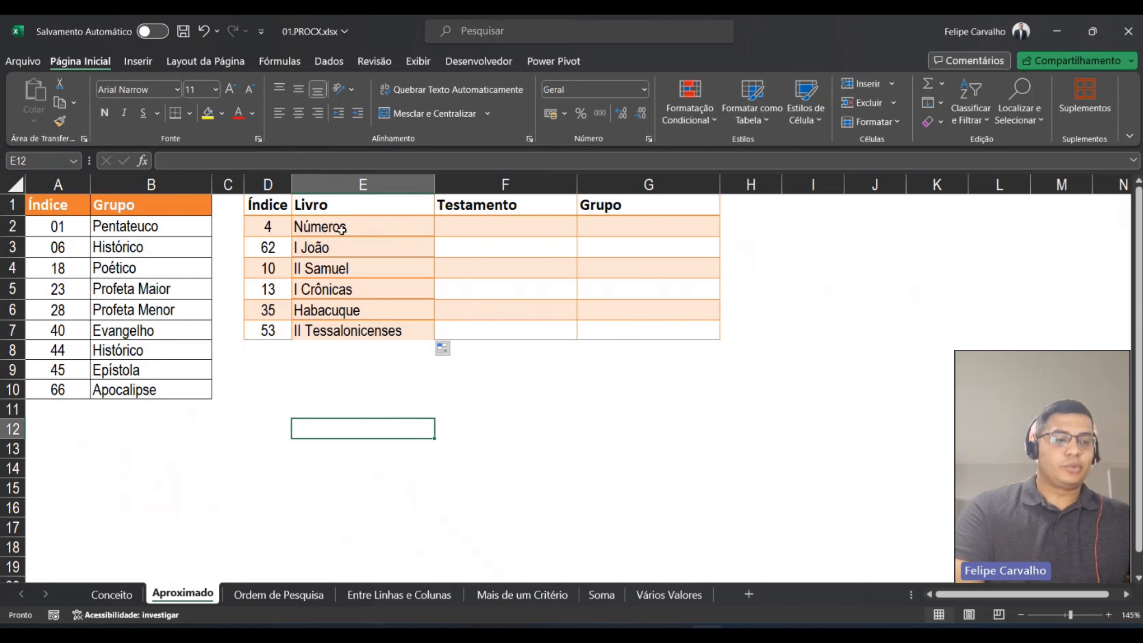
{"action": "left_click", "coordinate": [445, 350]}
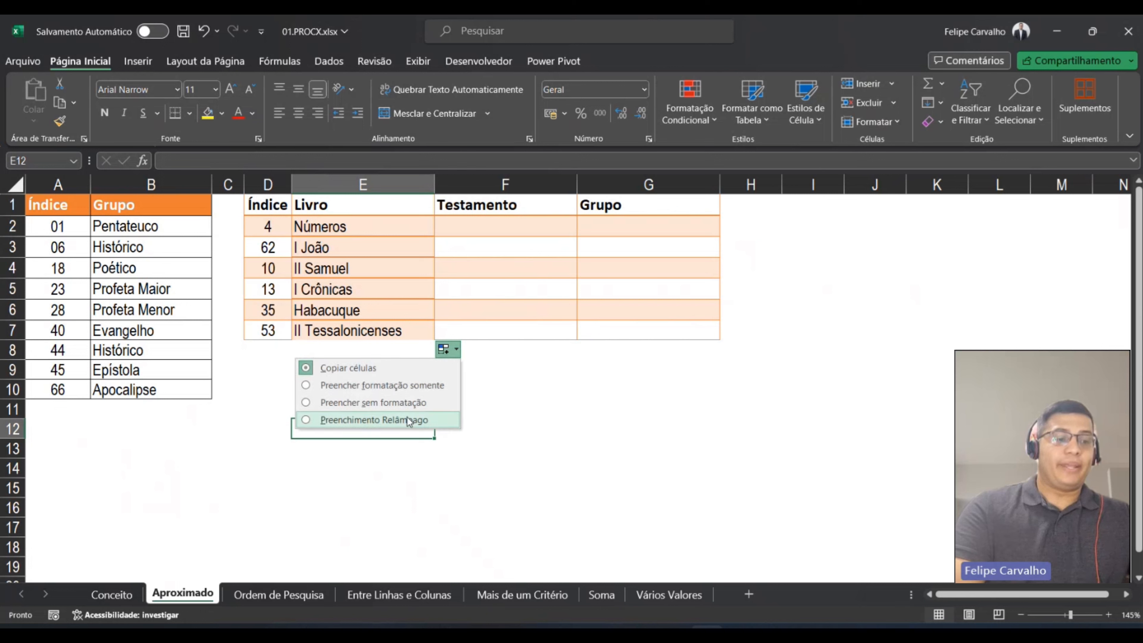
{"action": "left_click", "coordinate": [411, 407]}
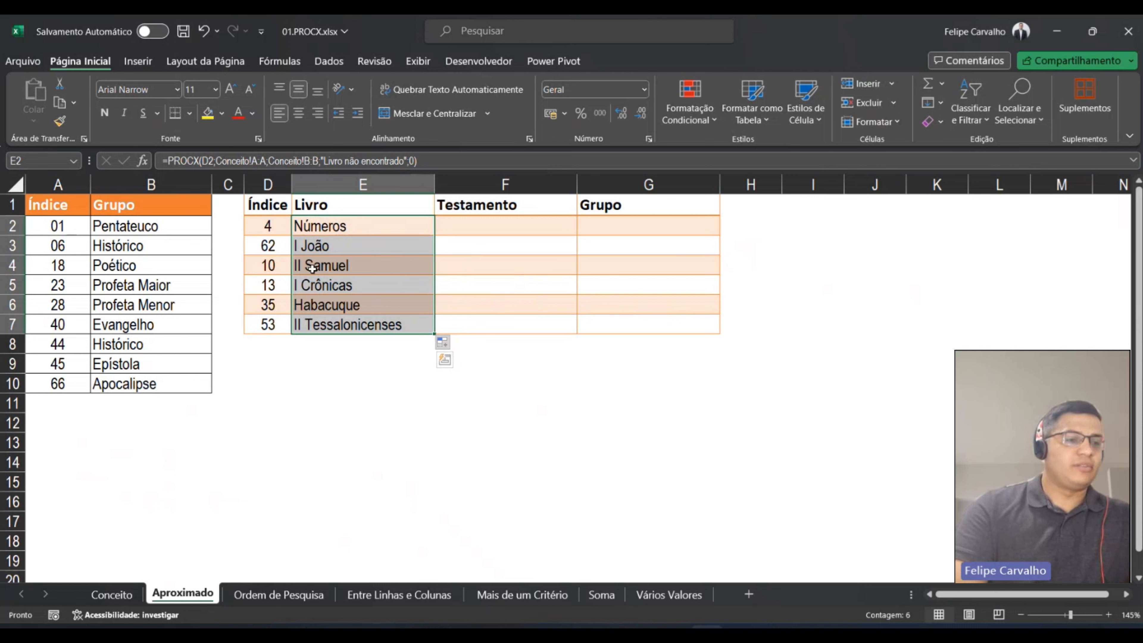
Start a PROCX formula in F2 of the Aproximado sheet with D2 as the lookup value.
{"action": "left_click", "coordinate": [459, 225]}
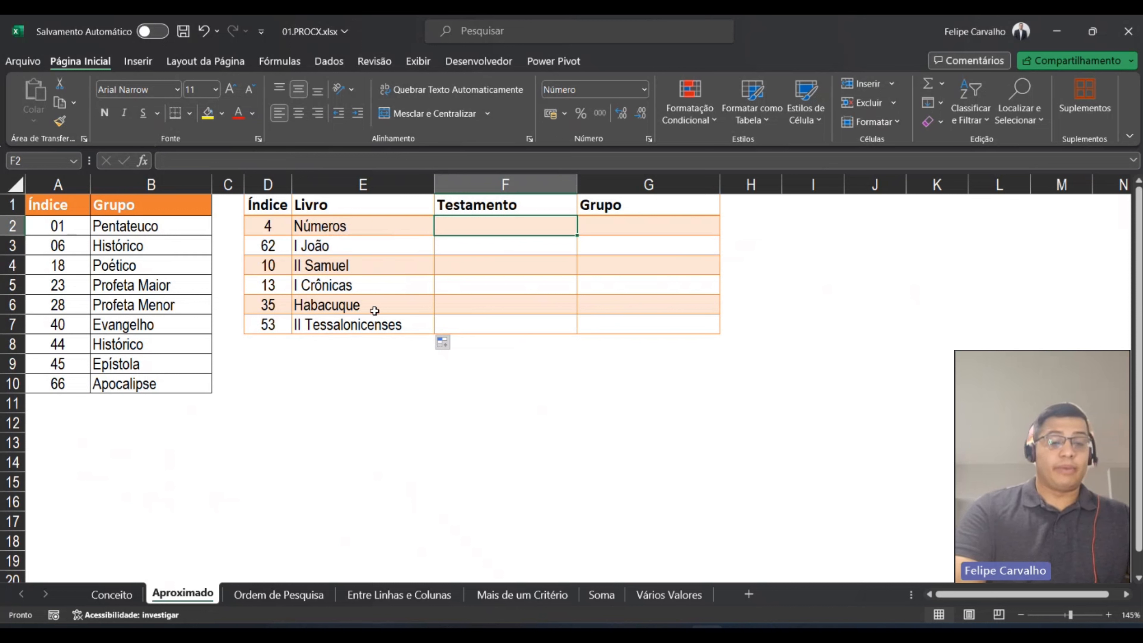
{"action": "left_click", "coordinate": [112, 595]}
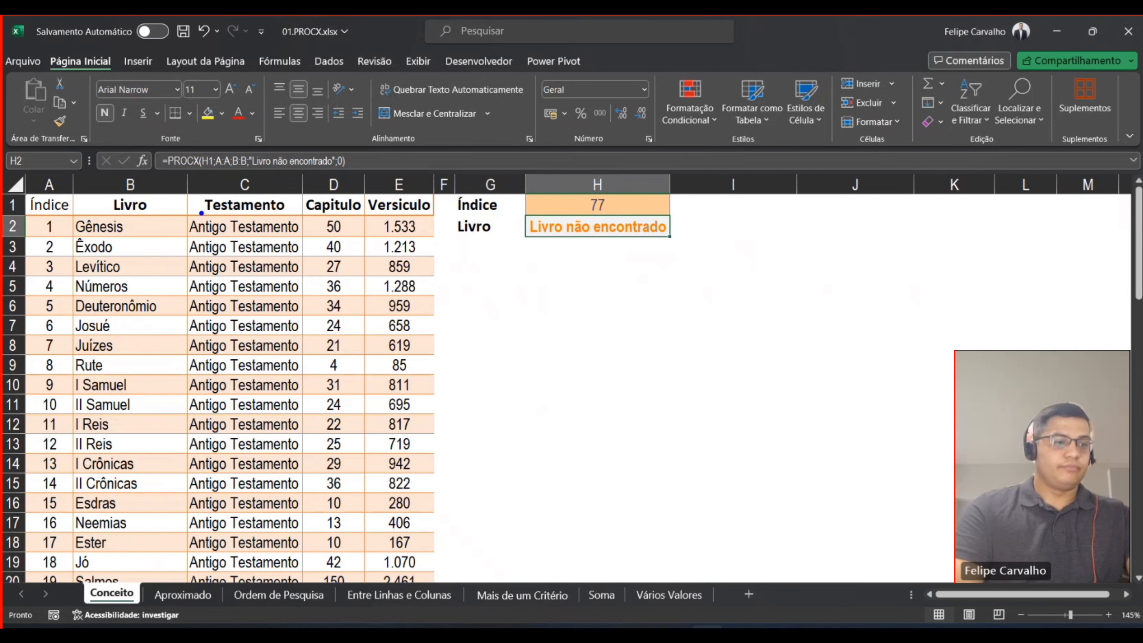
{"action": "mouse_move", "coordinate": [177, 164]}
{"action": "left_mouse_down"}
{"action": "mouse_move", "coordinate": [349, 565]}
{"action": "mouse_move", "coordinate": [337, 594]}
{"action": "left_mouse_up"}
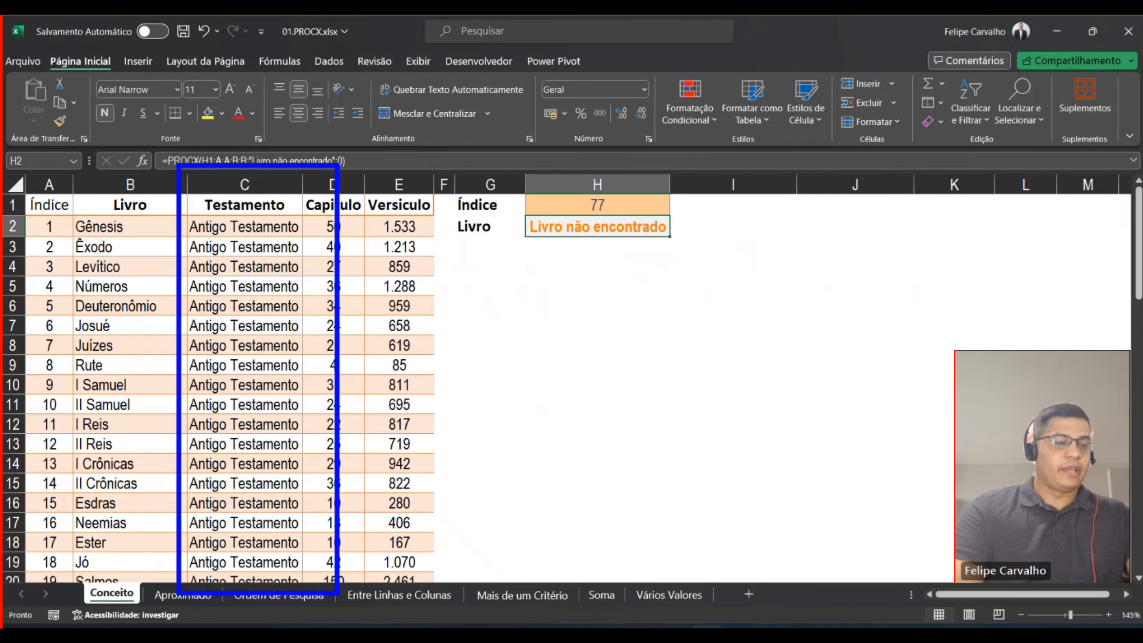
{"action": "key", "text": "Escape"}
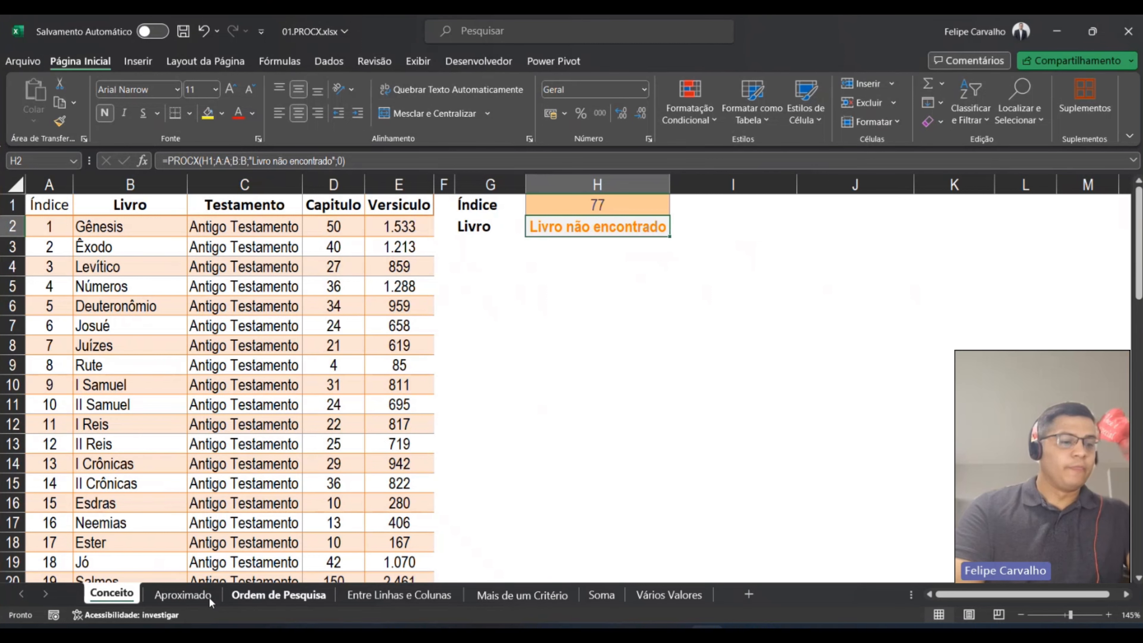
{"action": "left_click", "coordinate": [200, 596]}
{"action": "type", "text": "="}
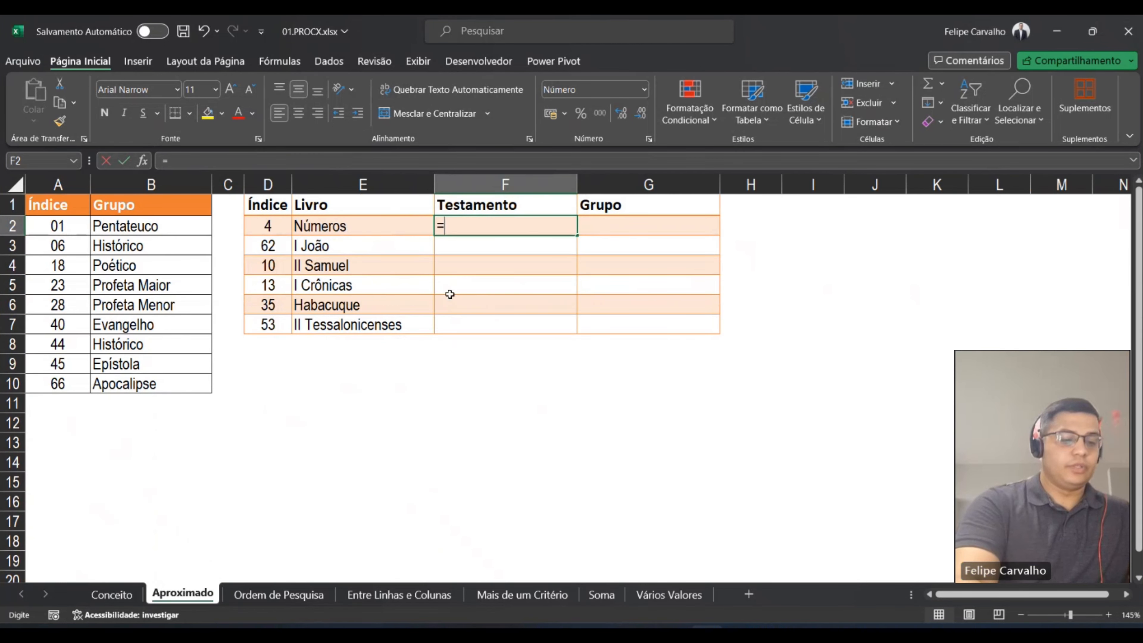
{"action": "type", "text": "PROCX"}
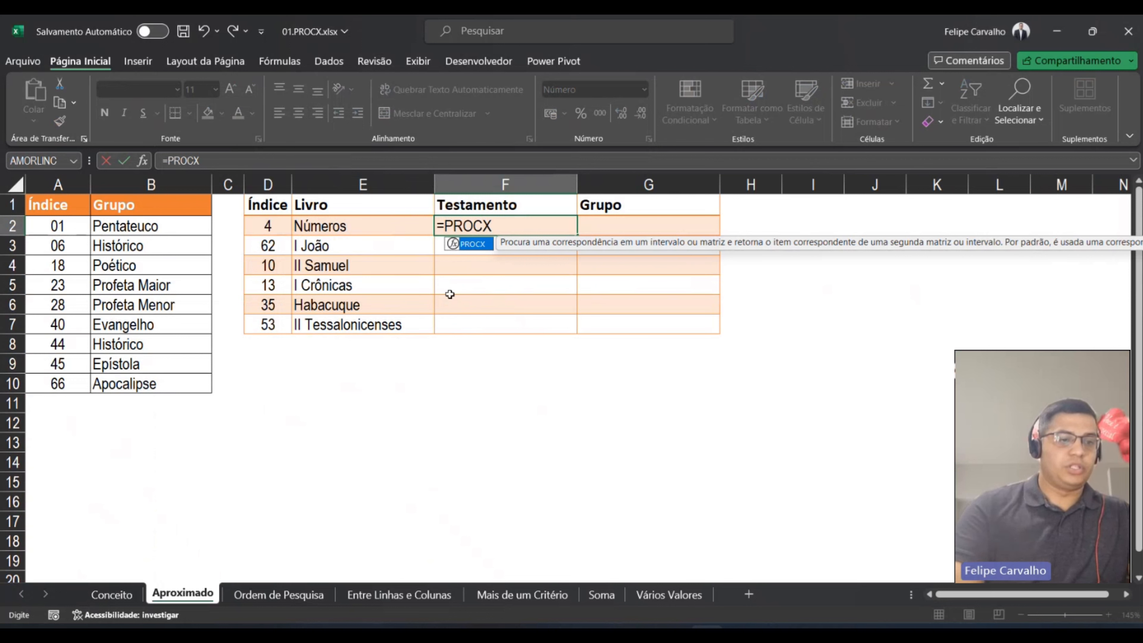
{"action": "double_click", "coordinate": [470, 243]}
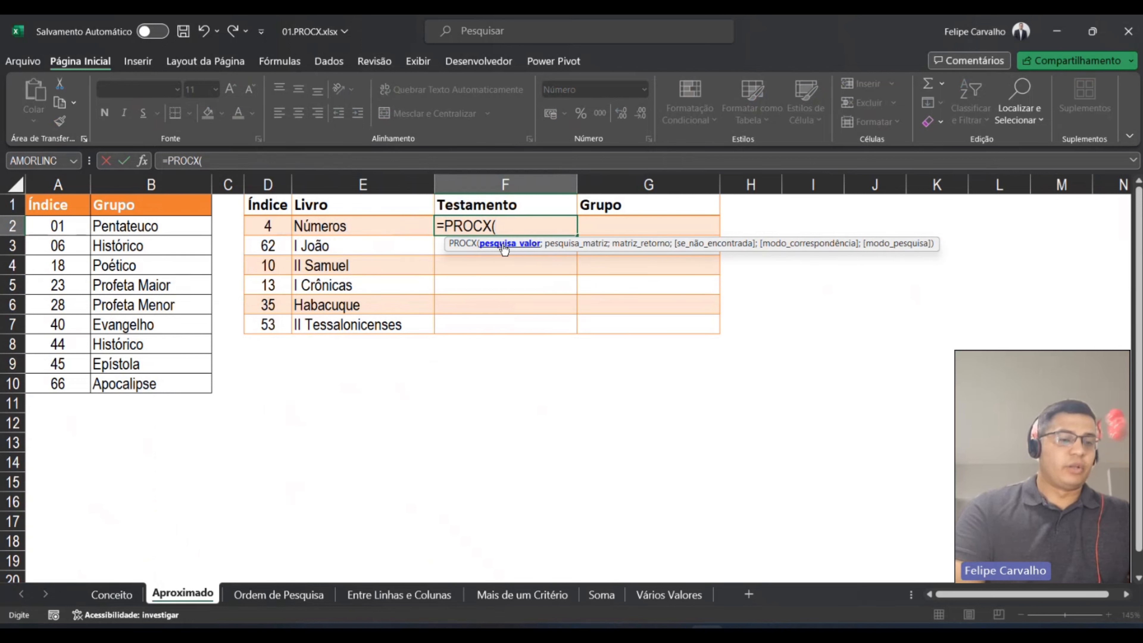
{"action": "left_click", "coordinate": [272, 229]}
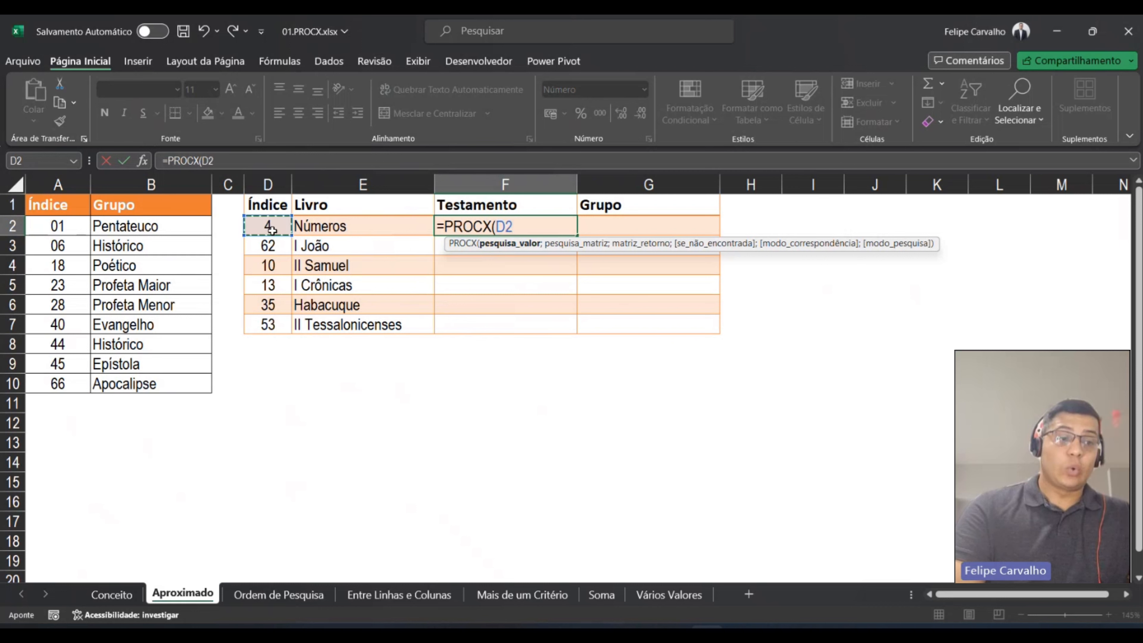
{"action": "type", "text": ";"}
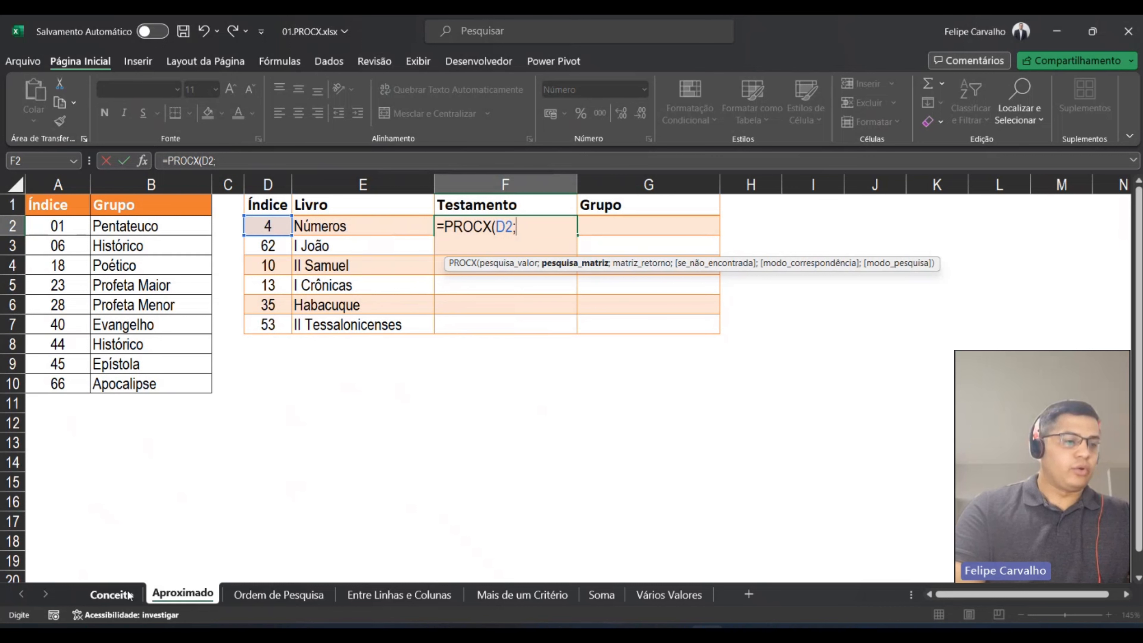
Set the F2 formula's lookup array to column A and its return array to column C of the Conceito sheet.
{"action": "left_click", "coordinate": [112, 594]}
{"action": "left_click", "coordinate": [53, 184]}
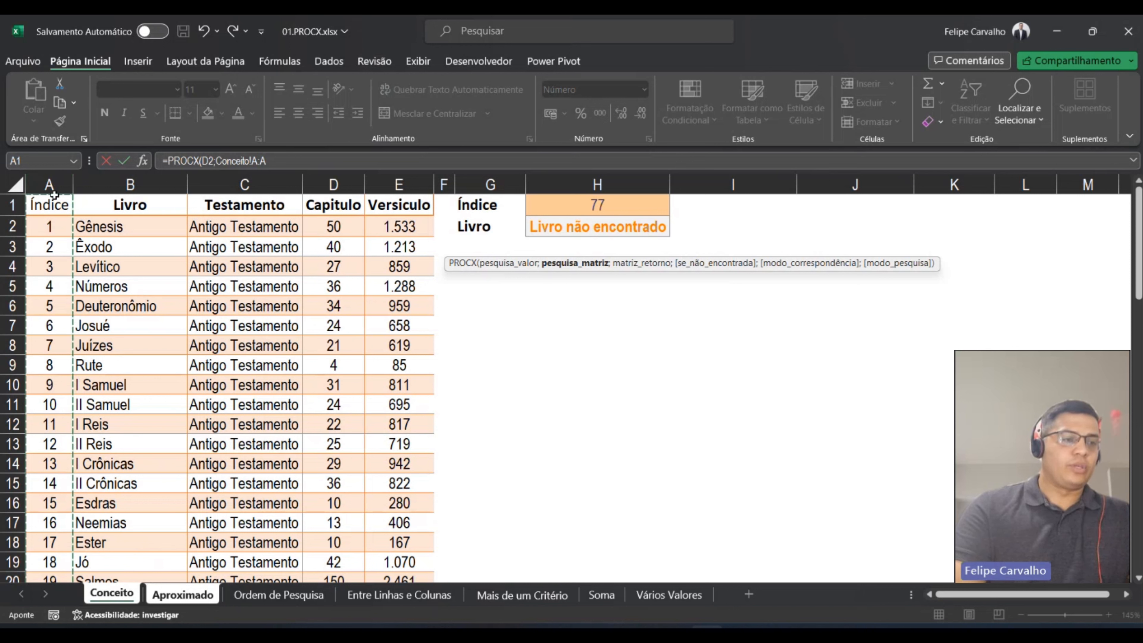
{"action": "type", "text": ";"}
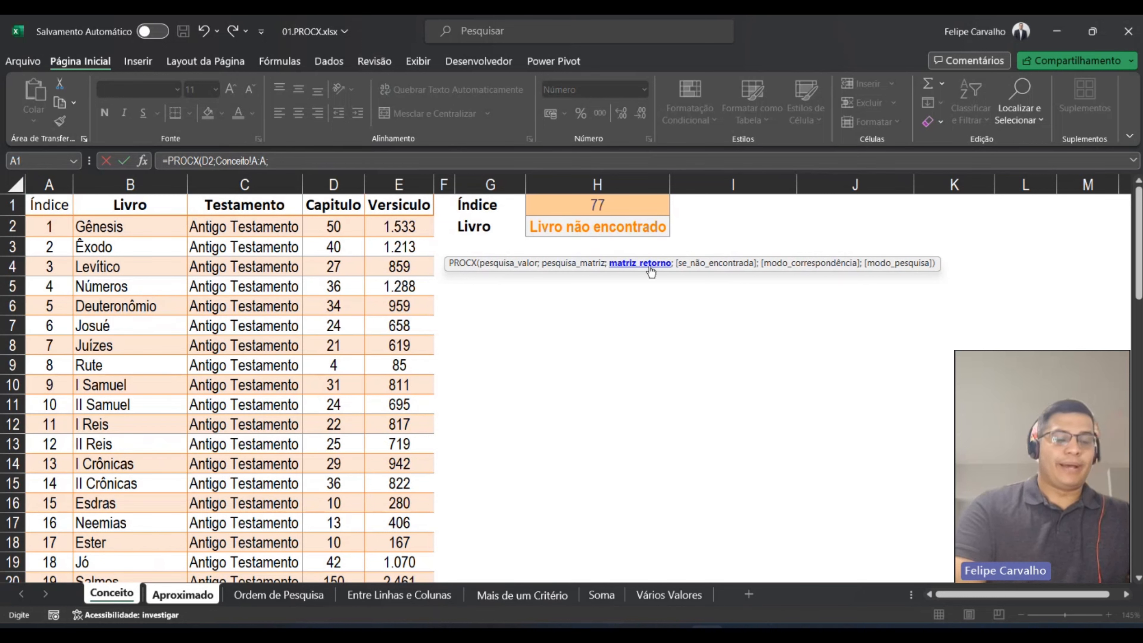
{"action": "left_click", "coordinate": [135, 186]}
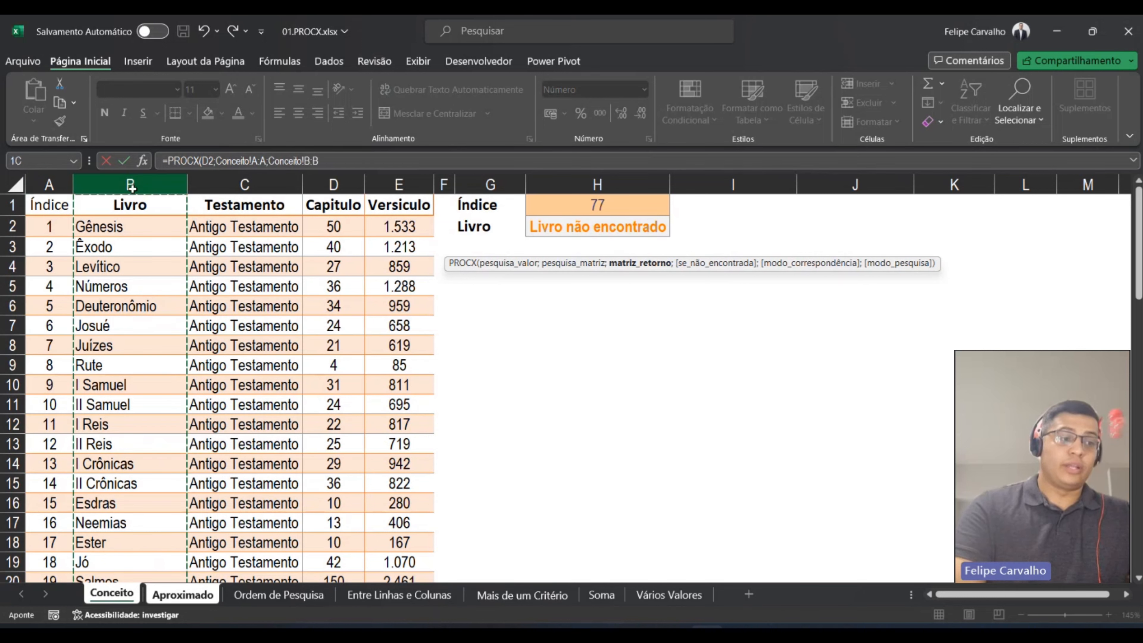
{"action": "left_click", "coordinate": [232, 183]}
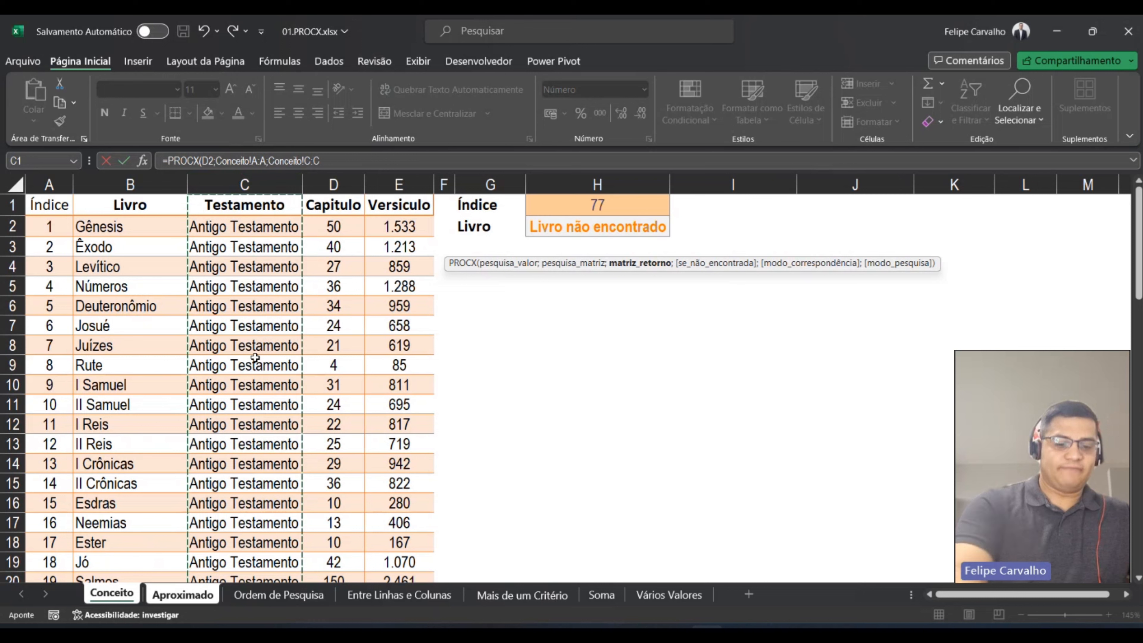
Complete the F2 formula with the not-found text "Livro não encontrado" and match mode 0 for an exact match.
{"action": "type", "text": ";\""}
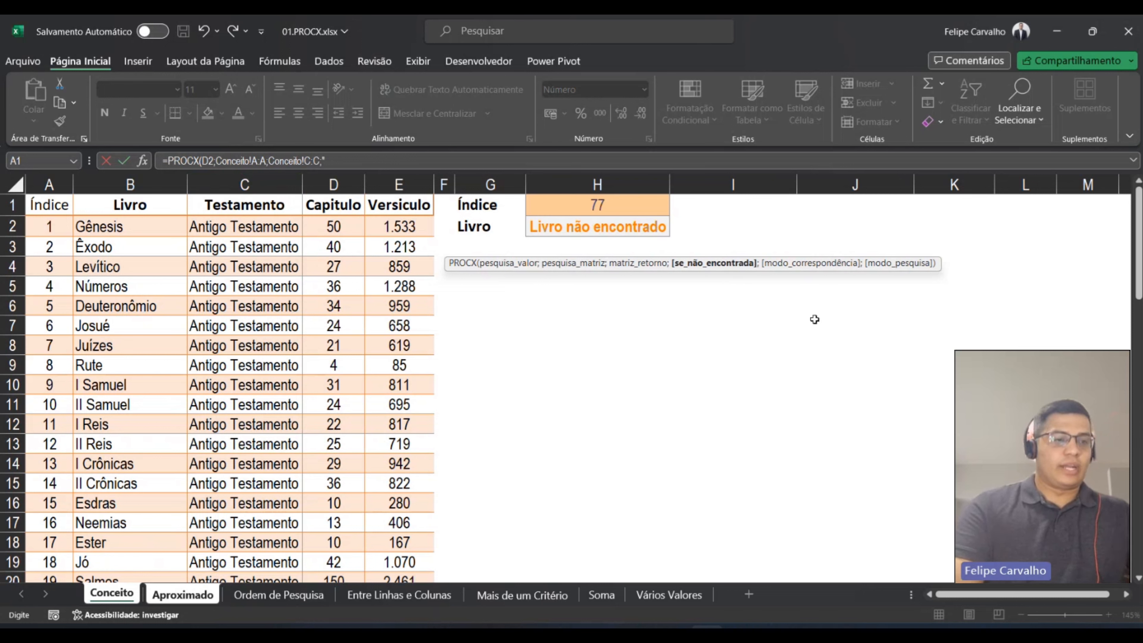
{"action": "type", "text": "Li"}
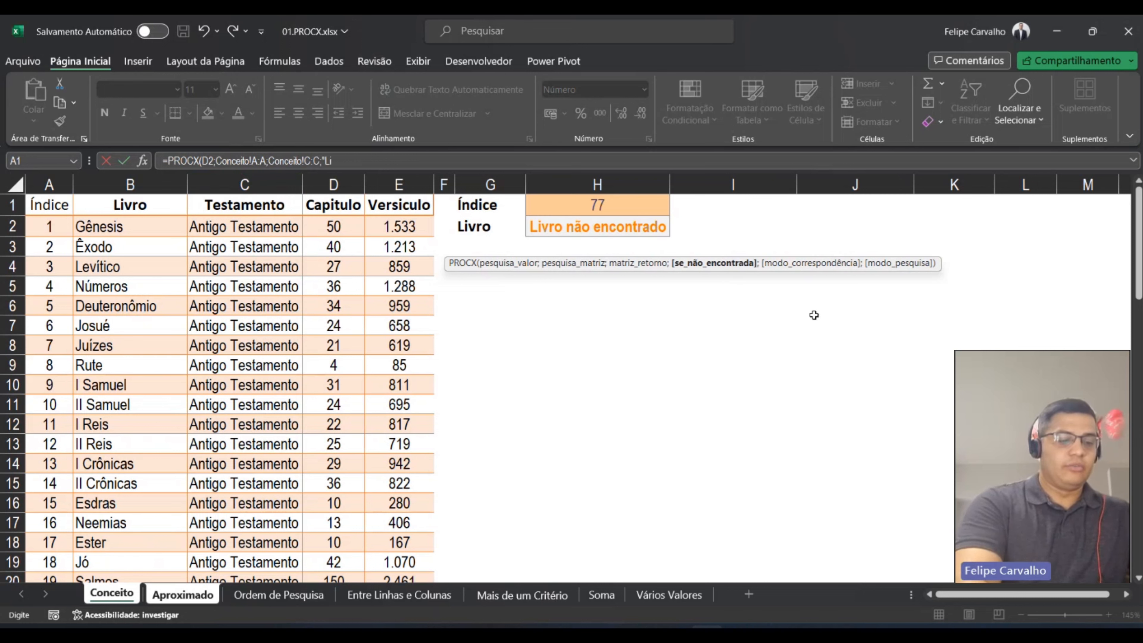
{"action": "type", "text": "vro não encontrado\";"}
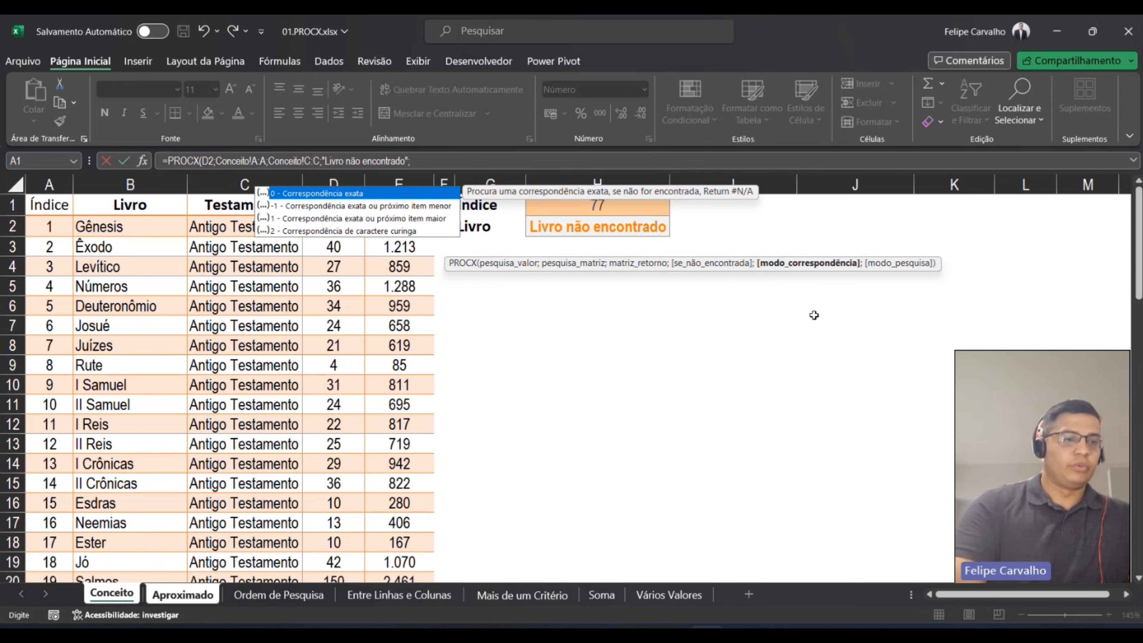
{"action": "double_click", "coordinate": [336, 194]}
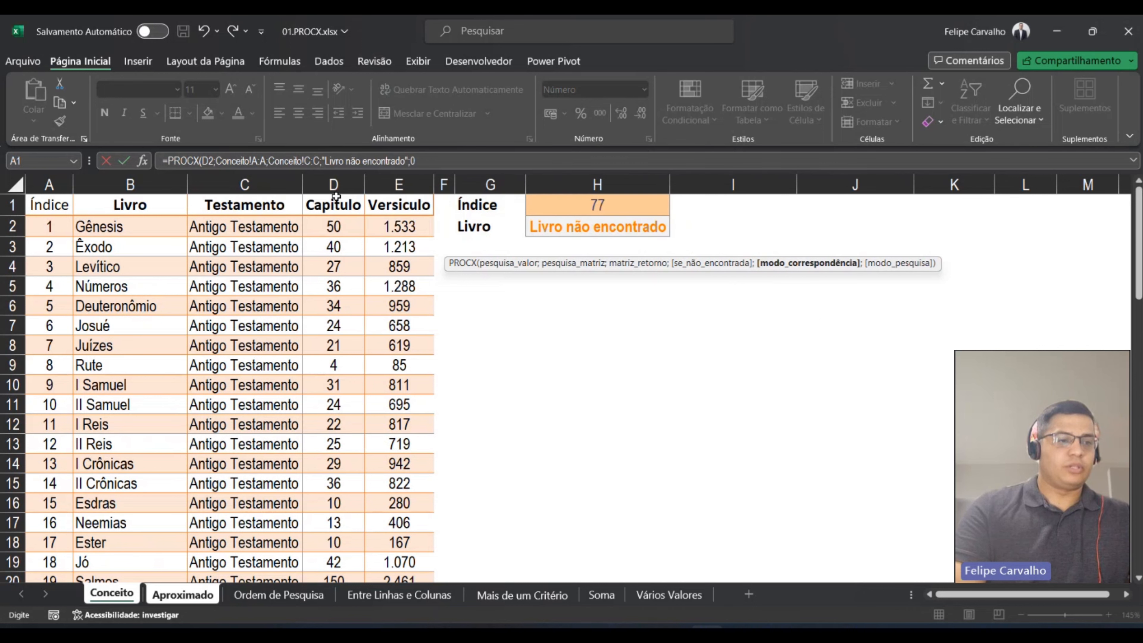
{"action": "type", "text": ")"}
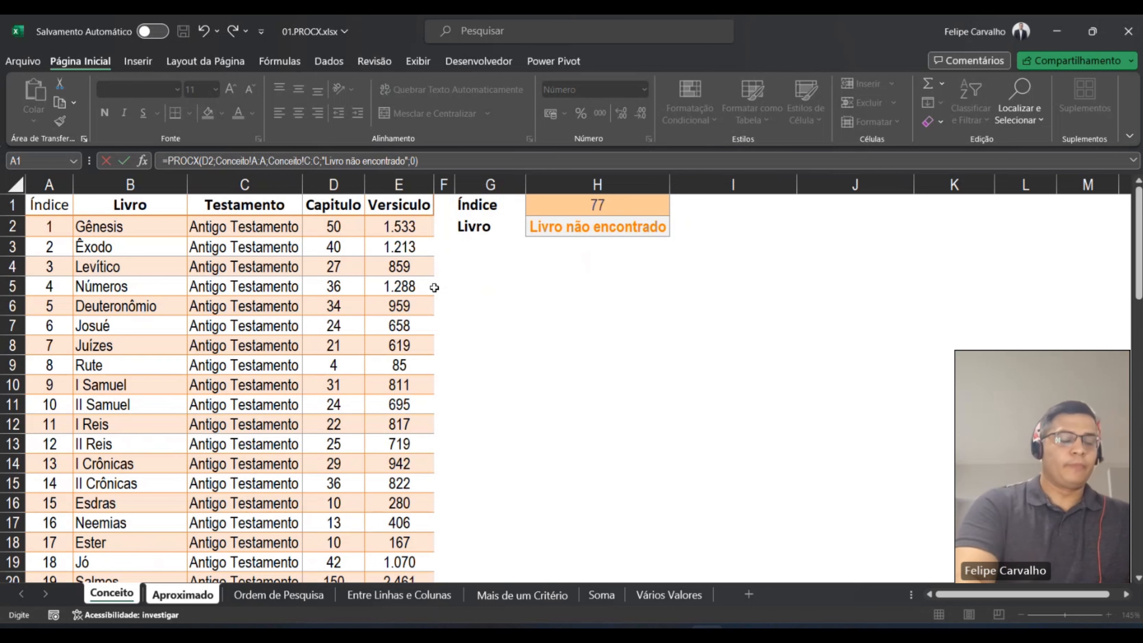
{"action": "key", "text": "Return"}
{"action": "key", "text": "Up"}
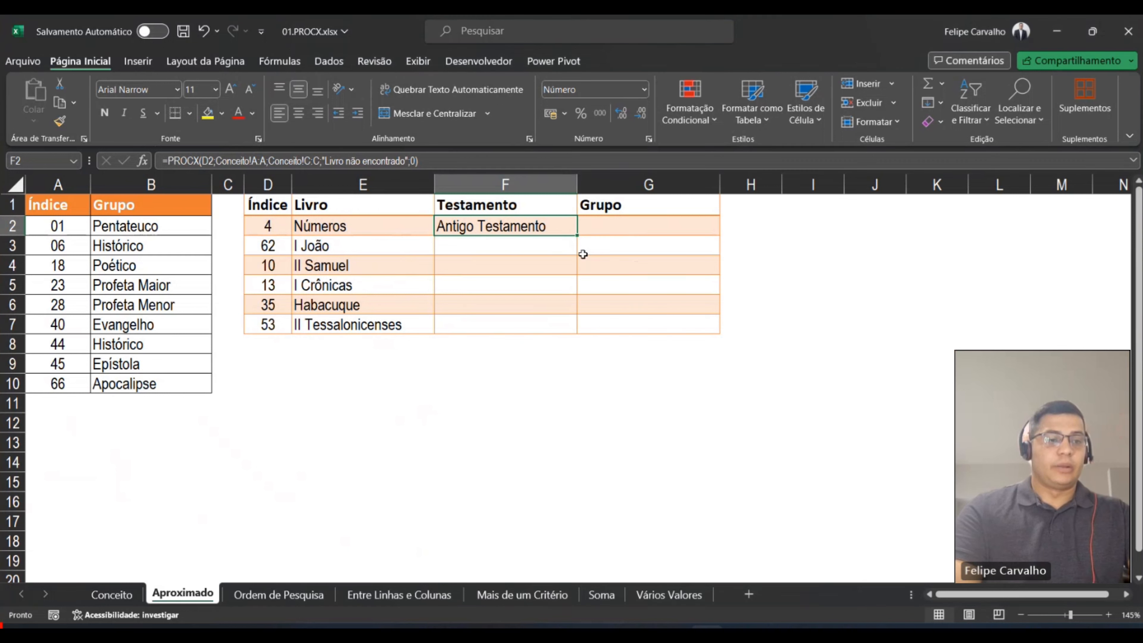
Fill the F2 Testamento formula down through F7 without copying its formatting.
{"action": "left_click_drag", "start_coordinate": [580, 237], "coordinate": [580, 331]}
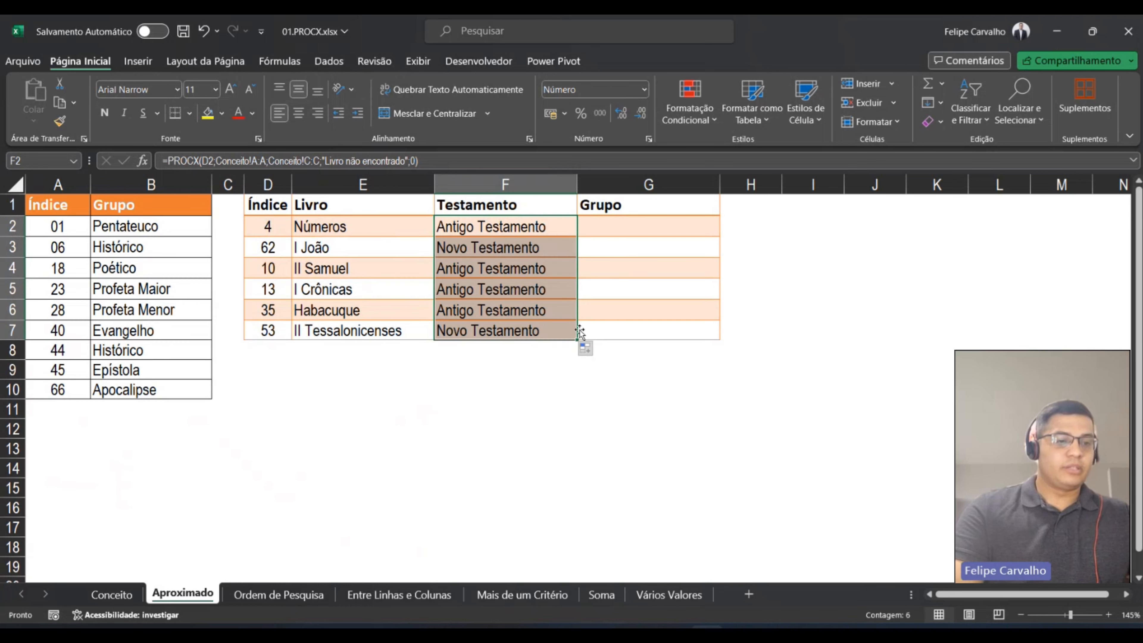
{"action": "left_click", "coordinate": [586, 350]}
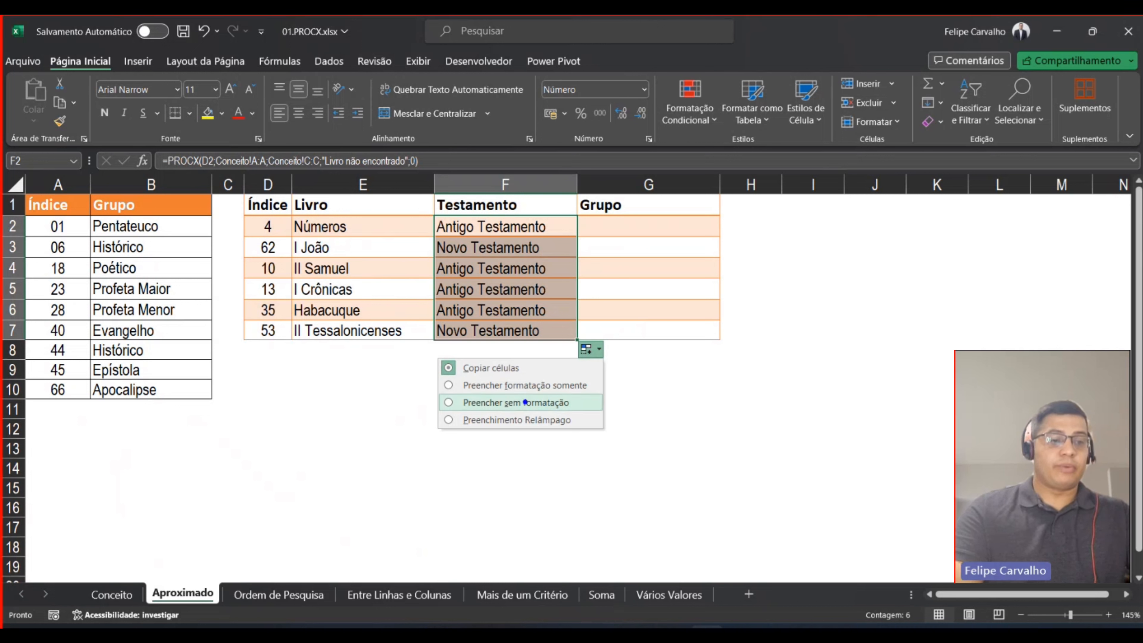
{"action": "left_click_drag", "start_coordinate": [420, 378], "coordinate": [669, 426]}
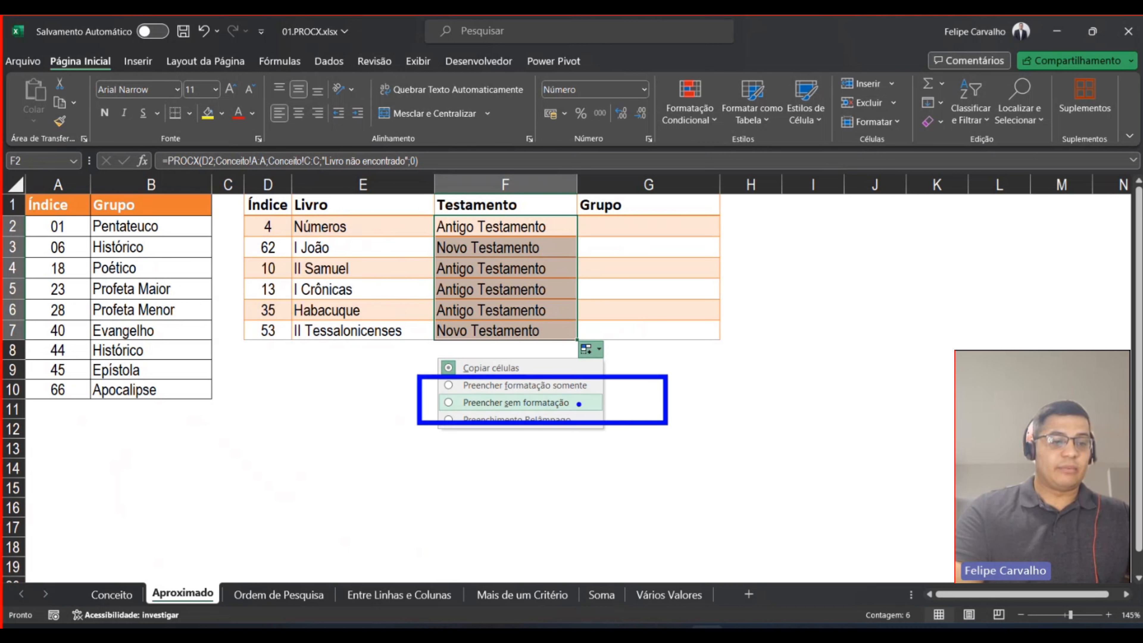
{"action": "left_click_drag", "start_coordinate": [585, 407], "coordinate": [695, 461]}
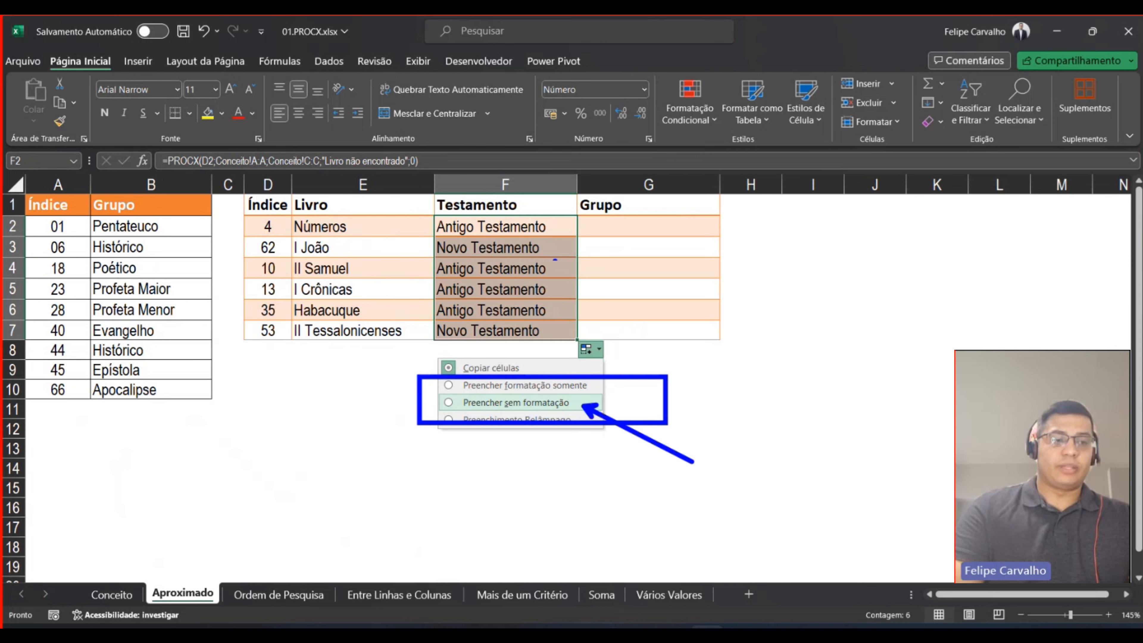
{"action": "key", "text": "Escape"}
{"action": "left_click", "coordinate": [591, 349]}
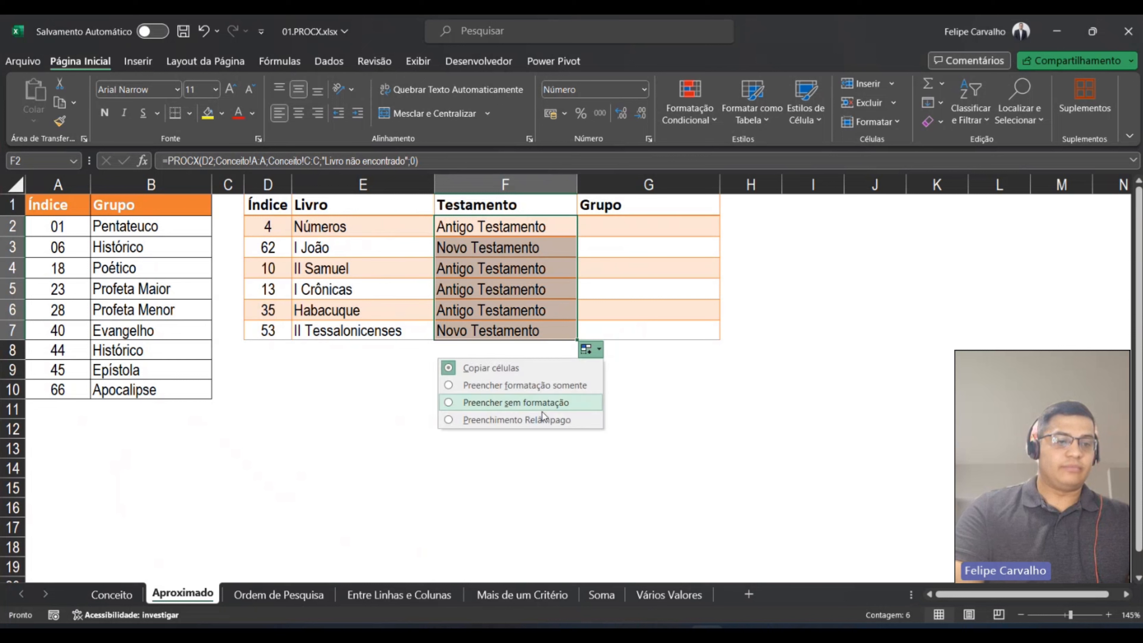
{"action": "left_click", "coordinate": [506, 402]}
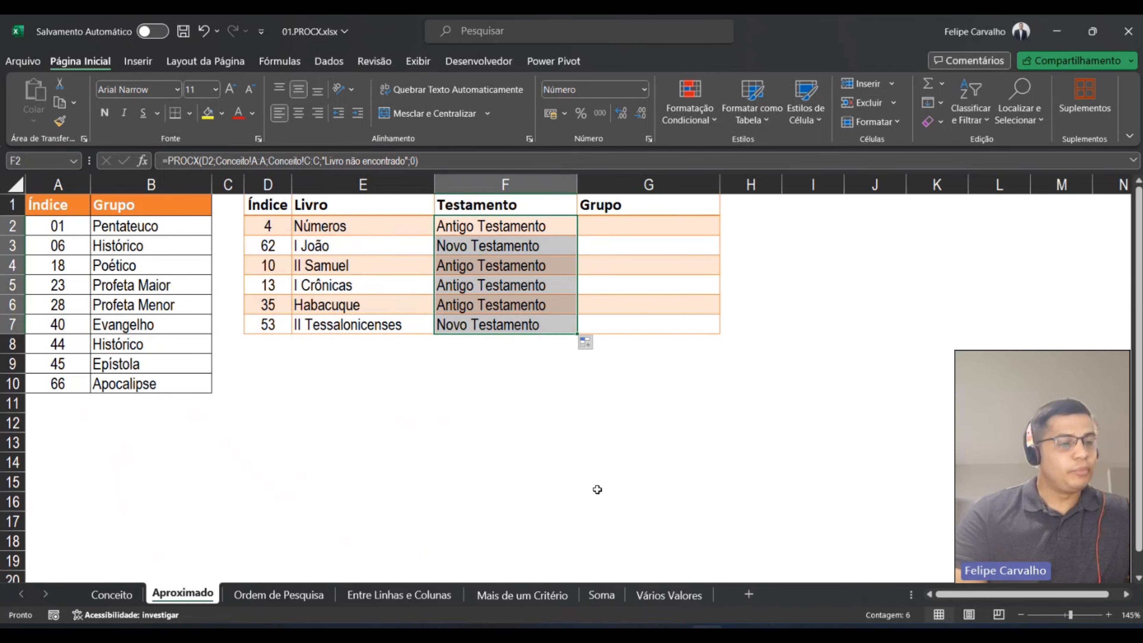
Start a PROCX formula in G2 of the Grupo column with D2 as the lookup value.
{"action": "left_click", "coordinate": [615, 221]}
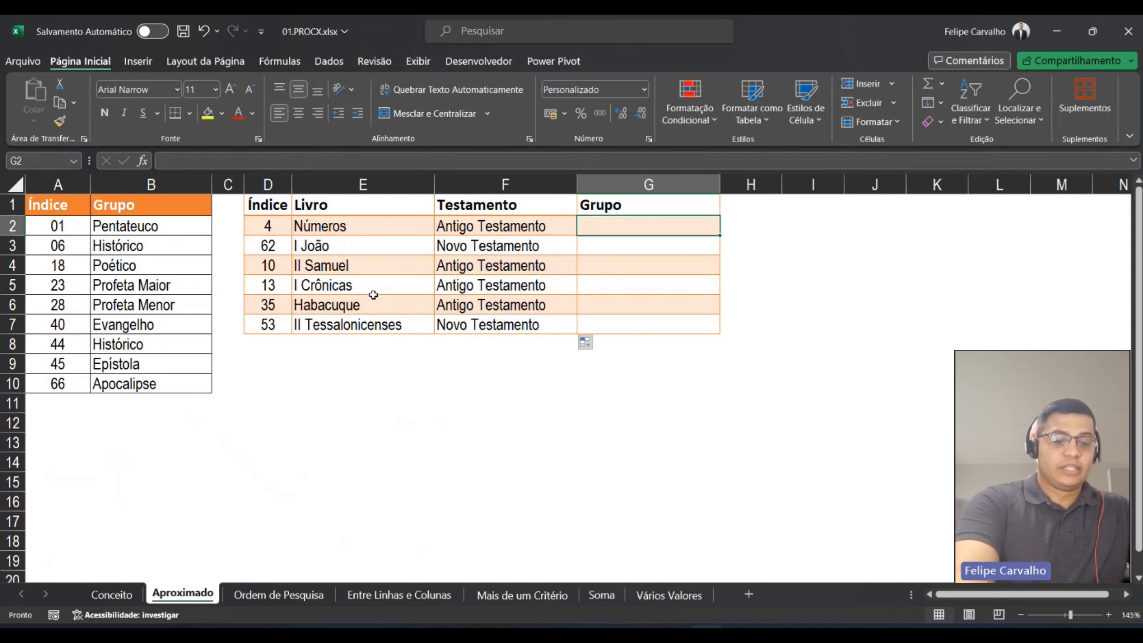
{"action": "type", "text": "=procx"}
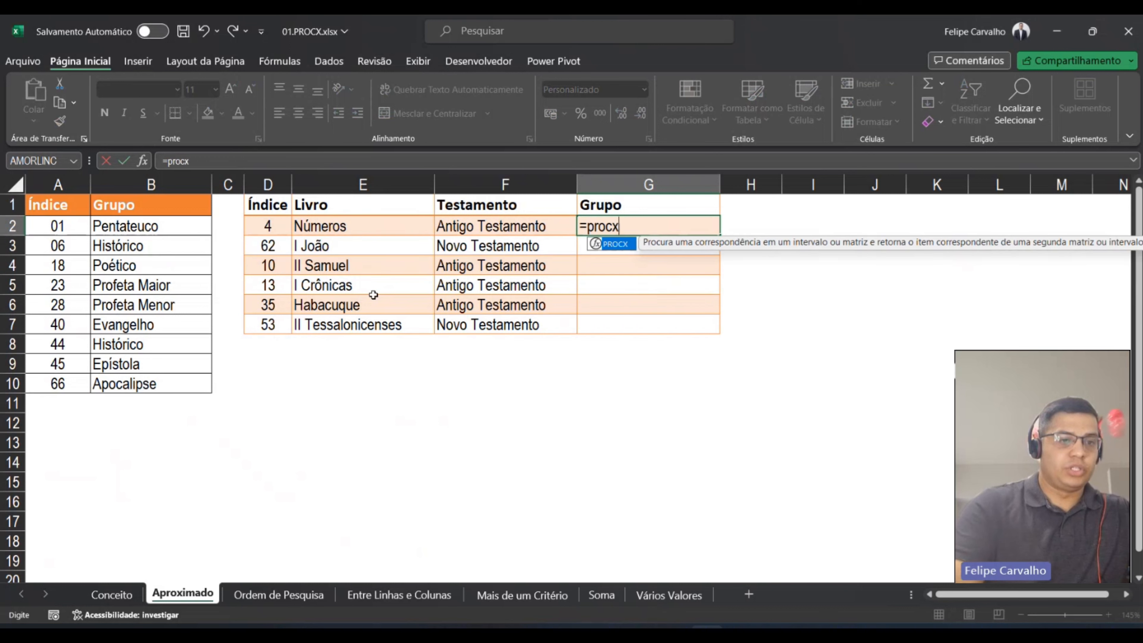
{"action": "key", "text": "Tab"}
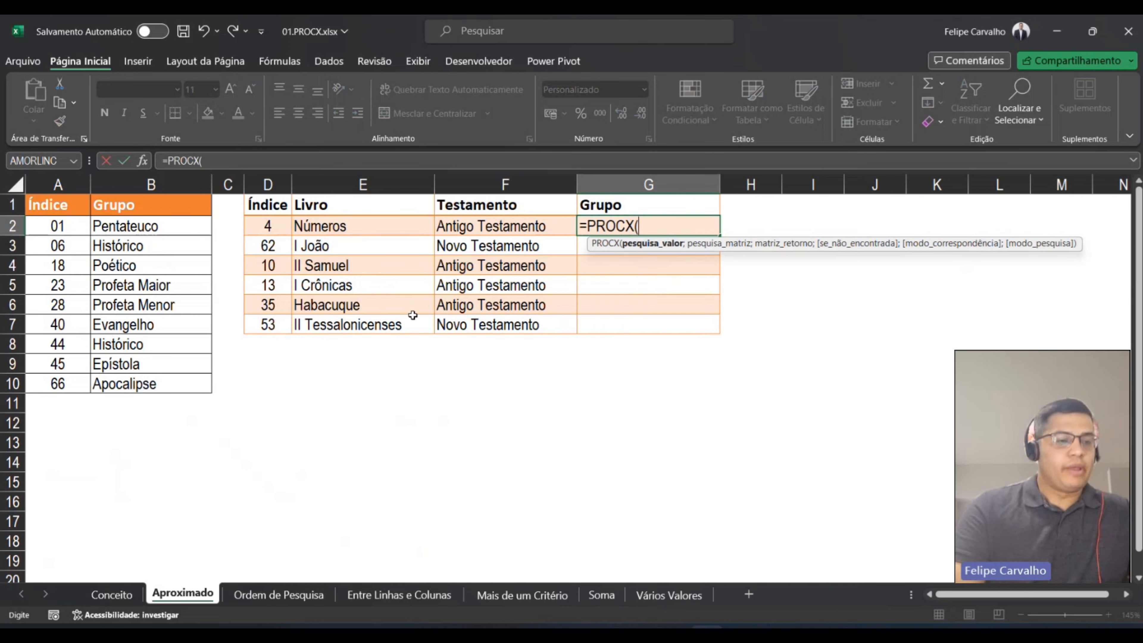
{"action": "left_click", "coordinate": [272, 231]}
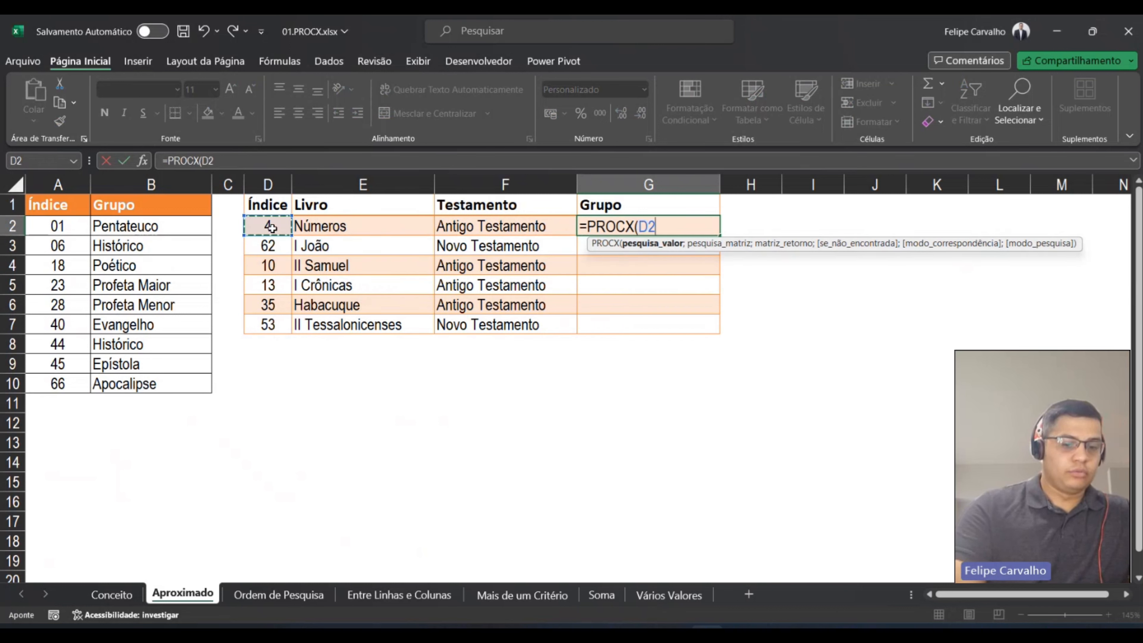
{"action": "type", "text": ";"}
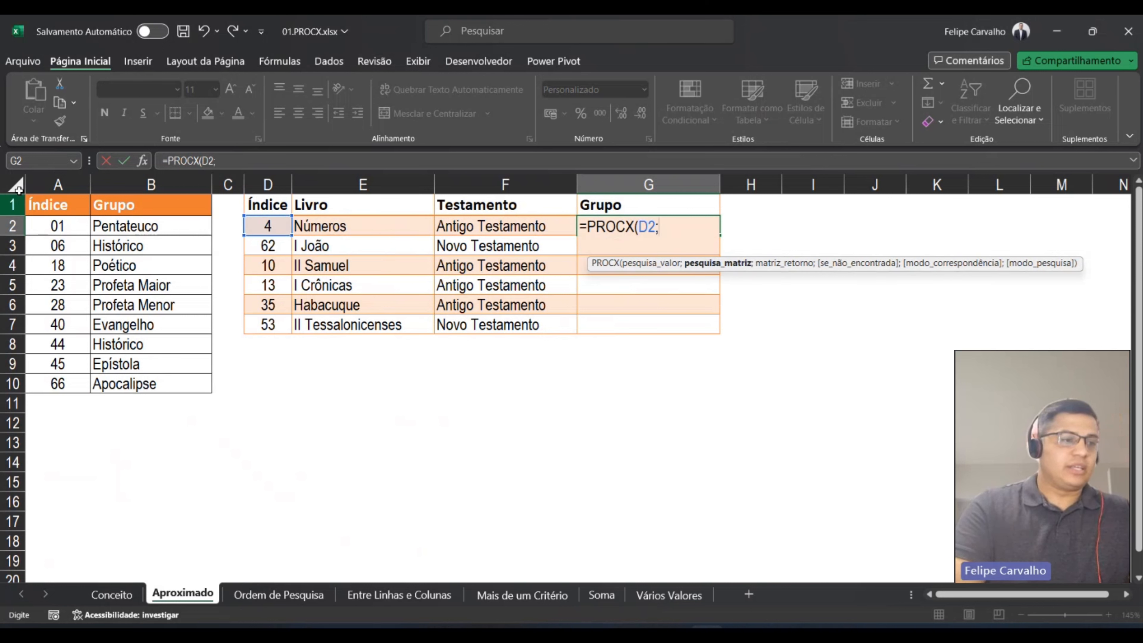
Set the G2 formula's lookup array to column A and its return array to column B of the same sheet.
{"action": "left_click", "coordinate": [49, 185]}
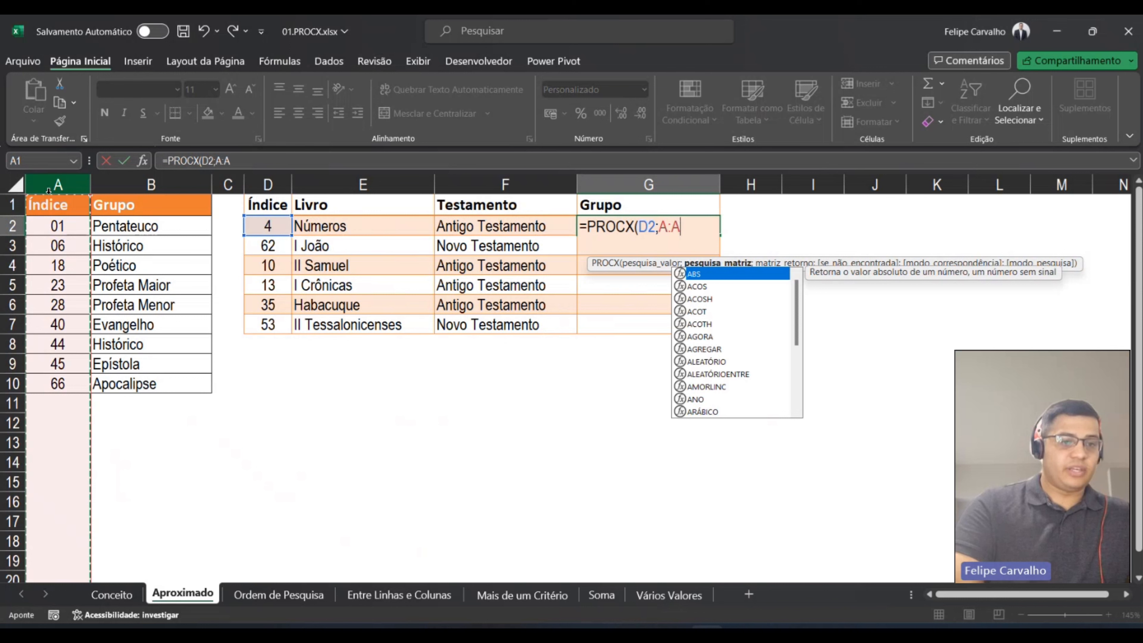
{"action": "type", "text": ";"}
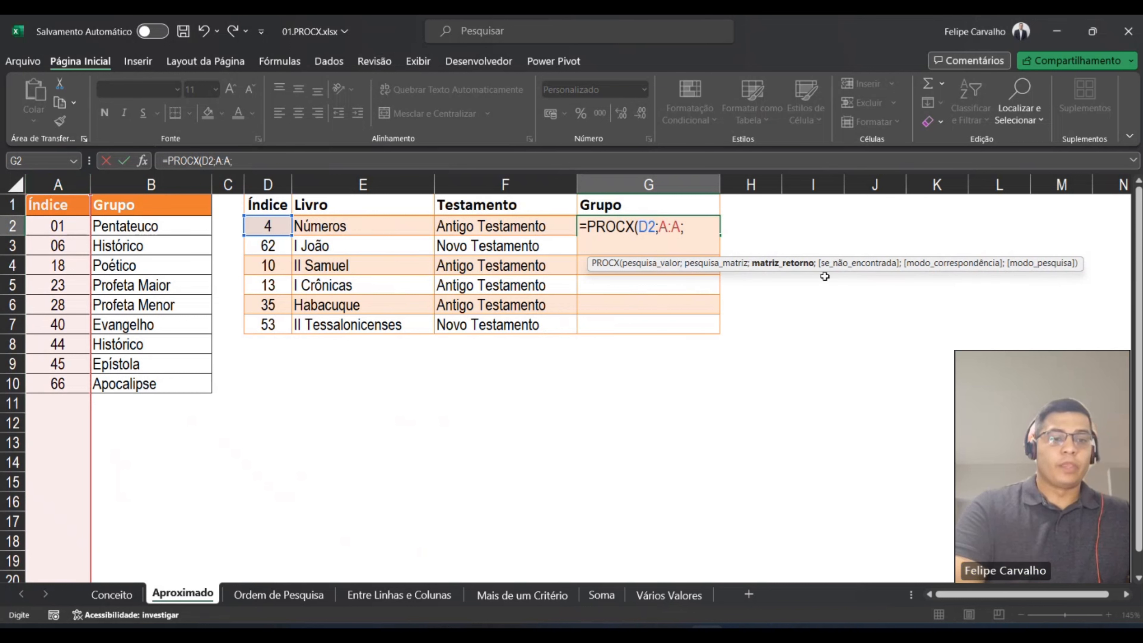
{"action": "left_click", "coordinate": [201, 185]}
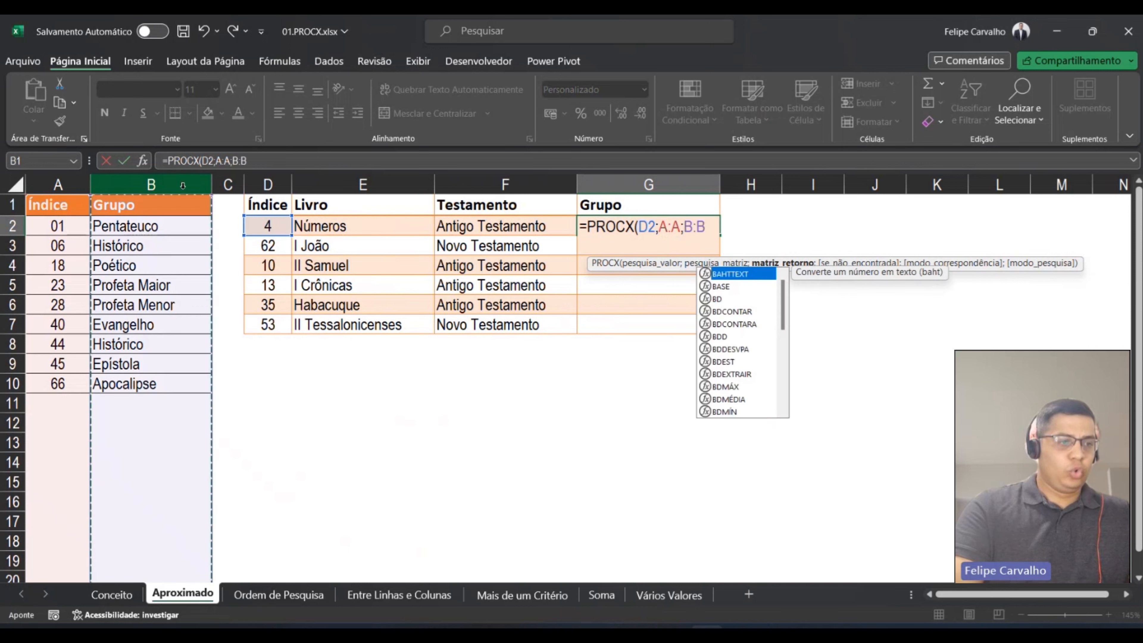
{"action": "type", "text": ";"}
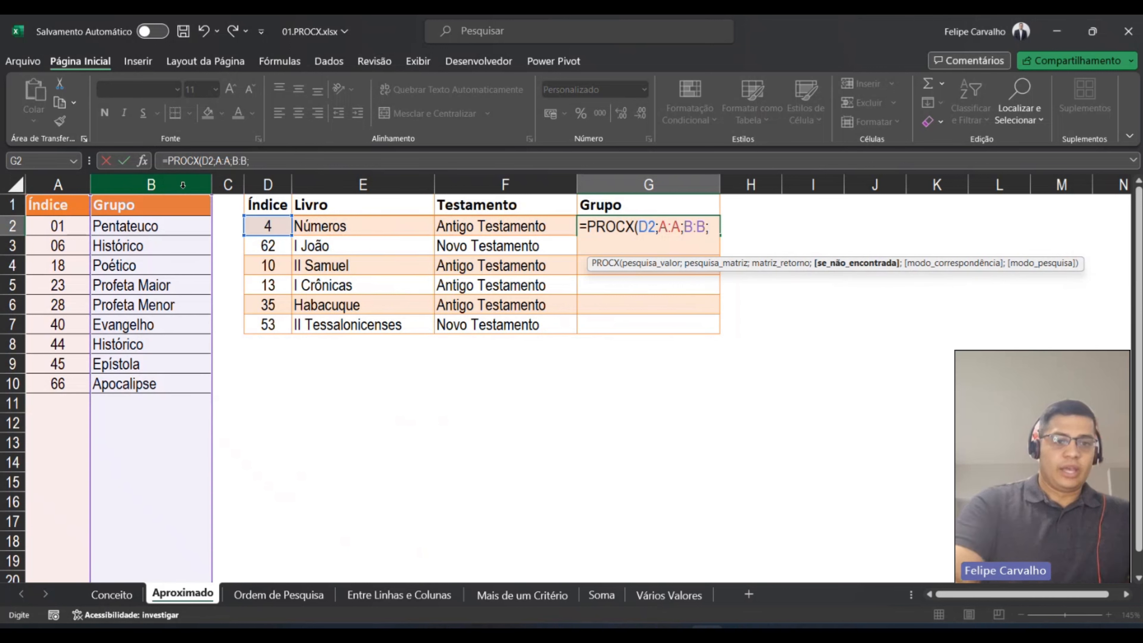
Try completing the G2 formula with the not-found text "Livro não encontrado" and match mode 0 for an exact match.
{"action": "type", "text": "\"livro"}
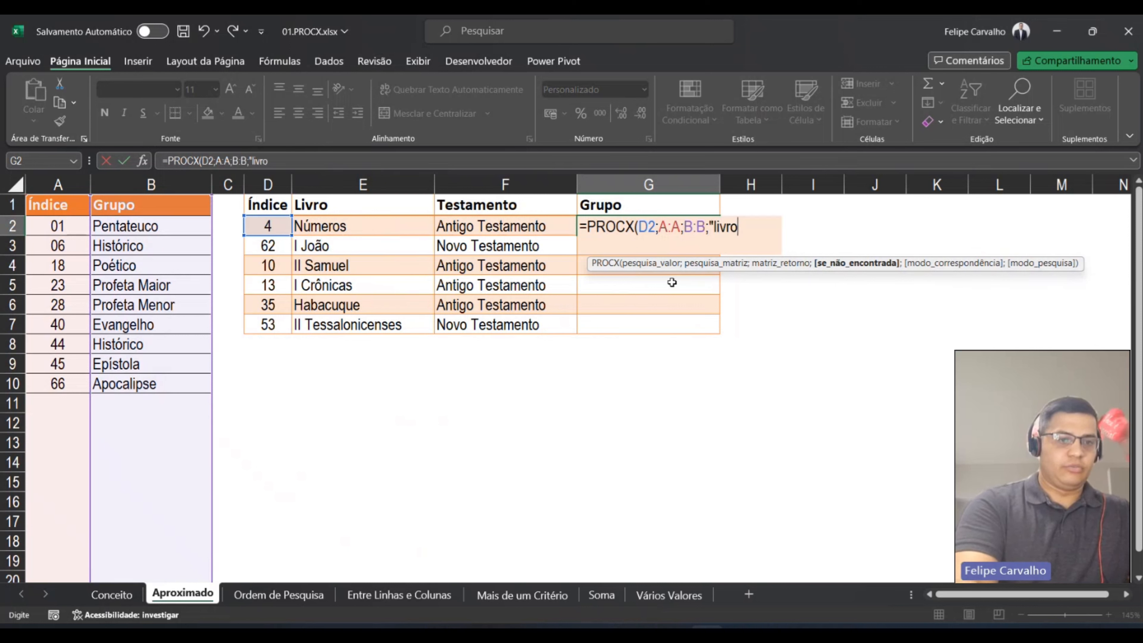
{"action": "key", "text": "BackSpace"}
{"action": "key", "text": "BackSpace"}
{"action": "key", "text": "BackSpace"}
{"action": "key", "text": "BackSpace"}
{"action": "key", "text": "BackSpace"}
{"action": "type", "text": "Liv"}
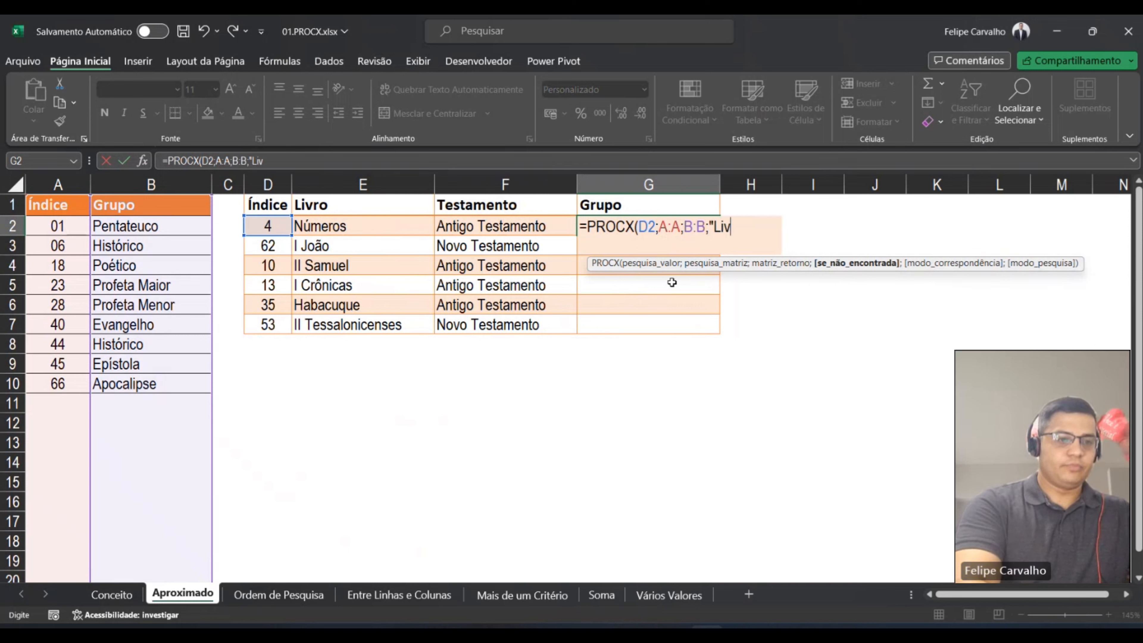
{"action": "type", "text": "ro não"}
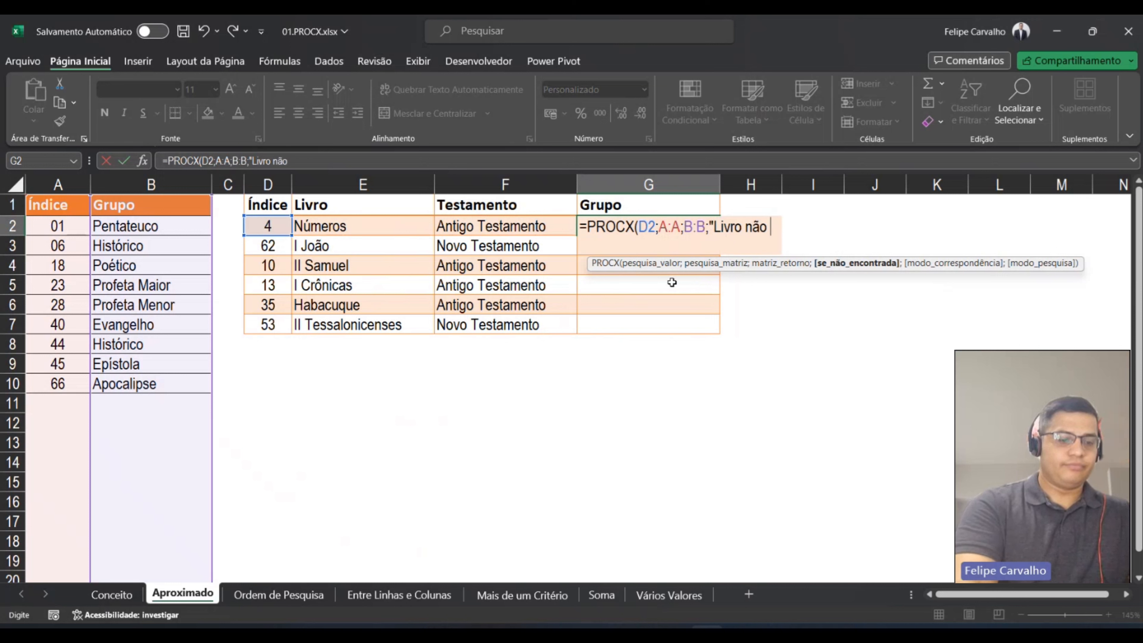
{"action": "type", "text": " encontrado"}
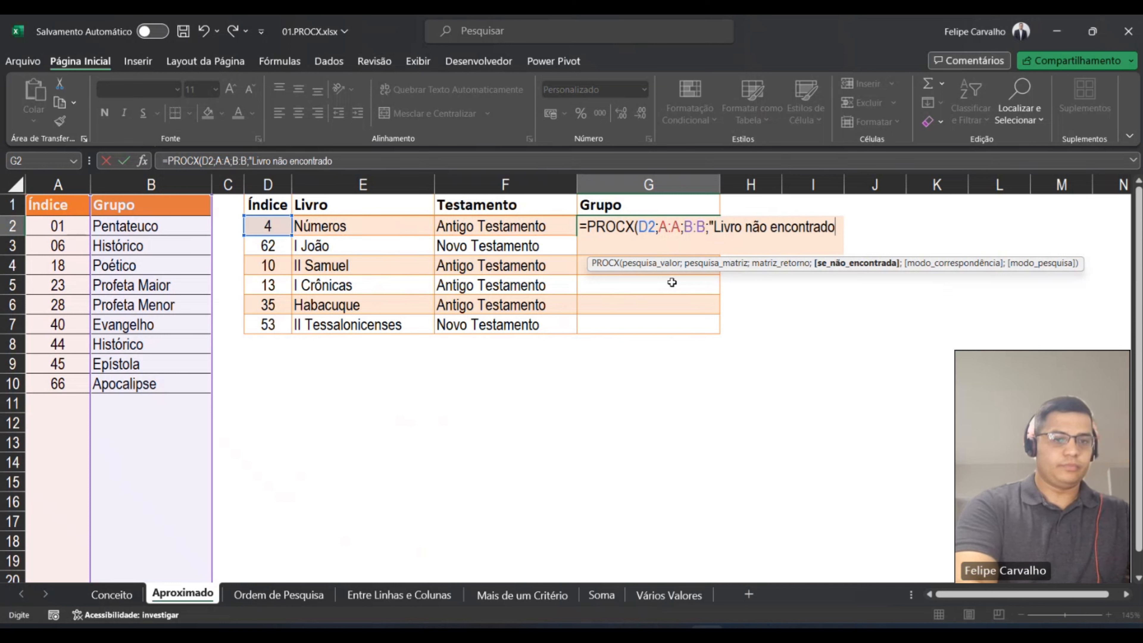
{"action": "type", "text": "\";"}
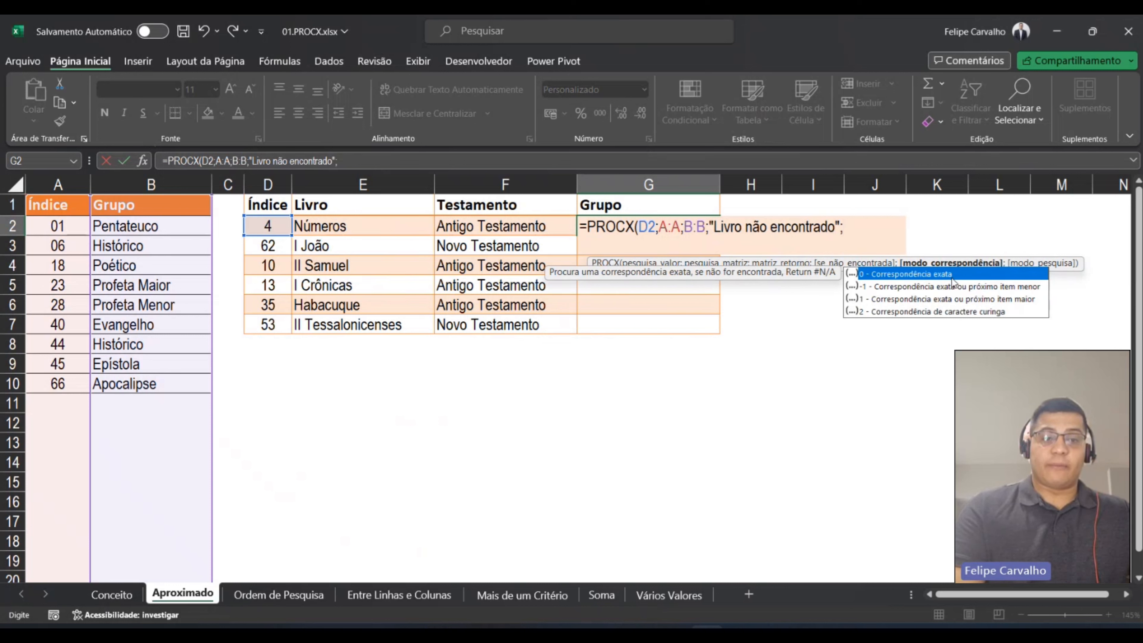
{"action": "double_click", "coordinate": [941, 275]}
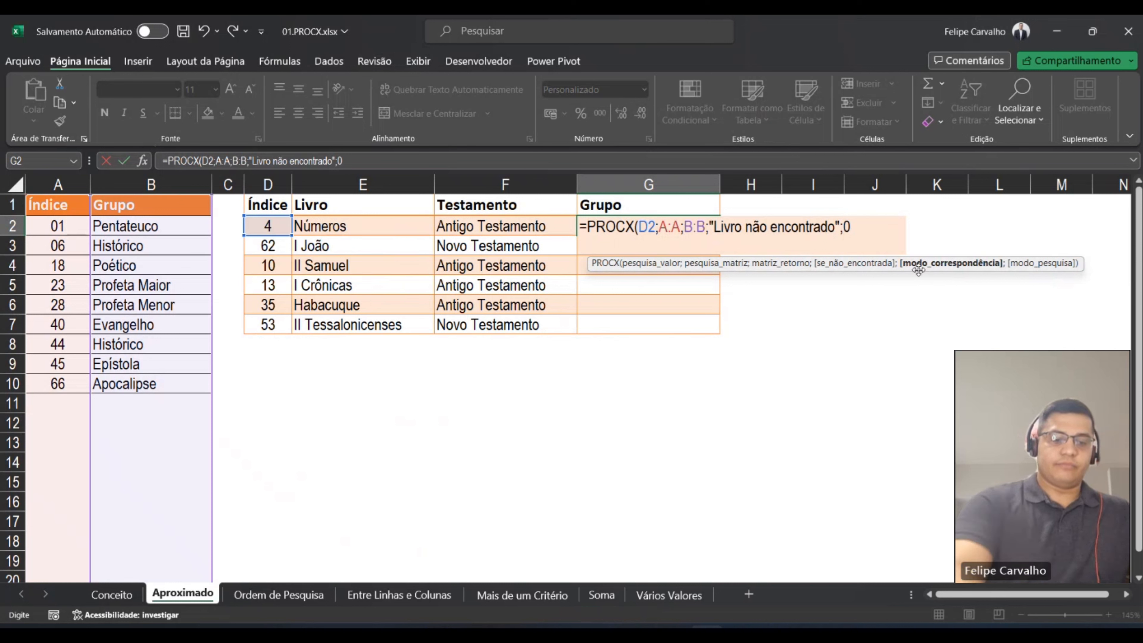
{"action": "type", "text": ")"}
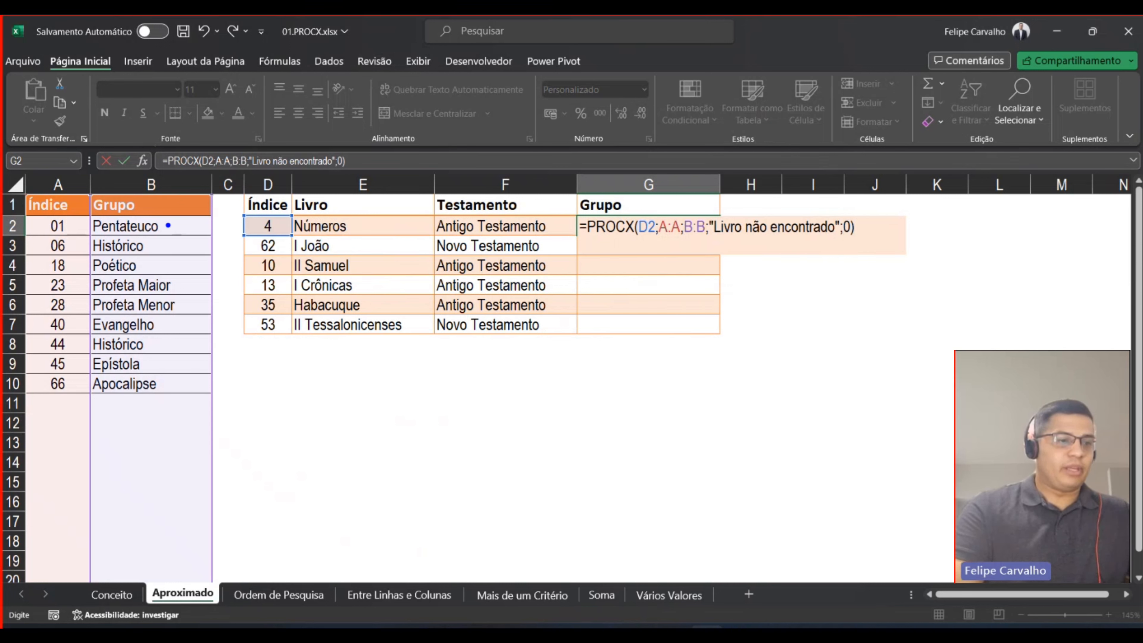
{"action": "mouse_move", "coordinate": [2, 157]}
{"action": "left_mouse_down"}
{"action": "mouse_move", "coordinate": [24, 188]}
{"action": "mouse_move", "coordinate": [107, 452]}
{"action": "mouse_move", "coordinate": [108, 546]}
{"action": "left_mouse_up"}
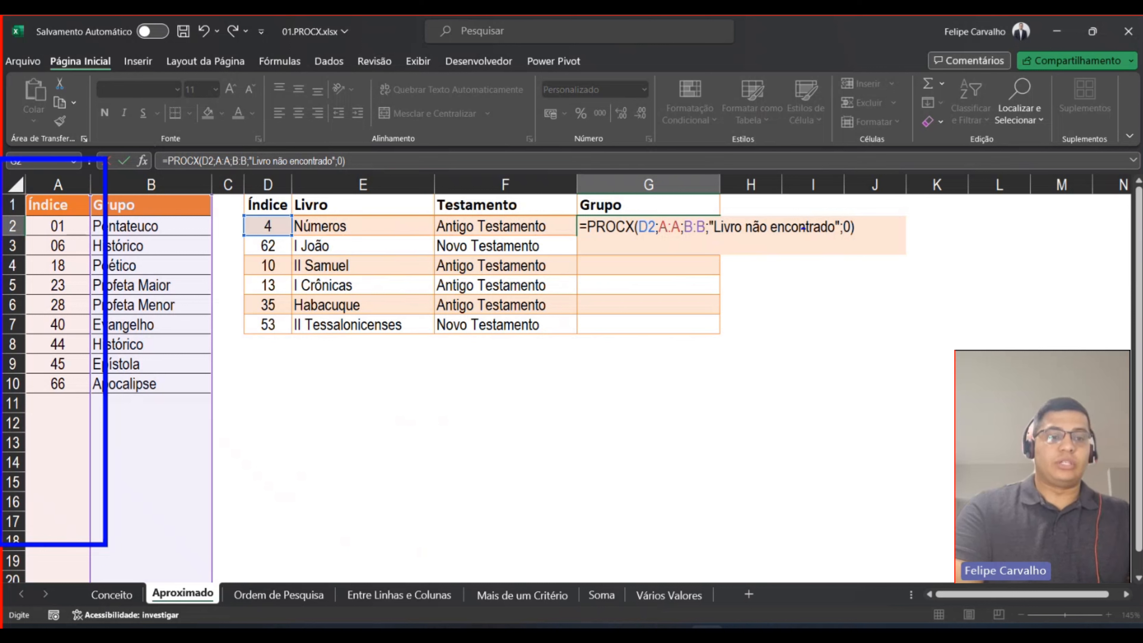
{"action": "key", "text": "Escape"}
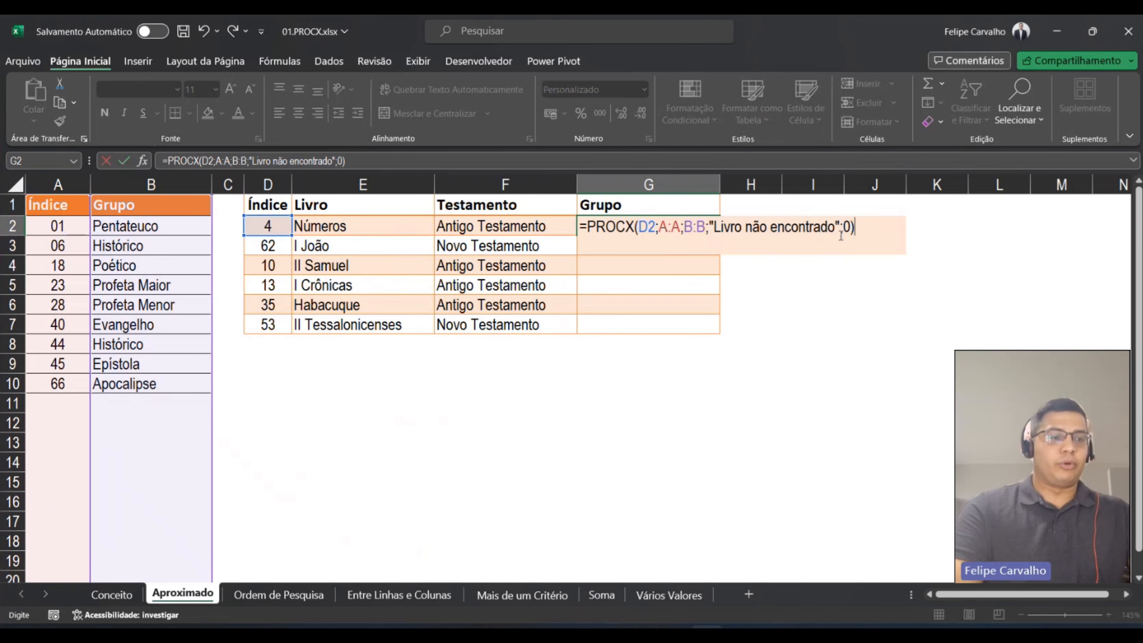
{"action": "key", "text": "ctrl+Return"}
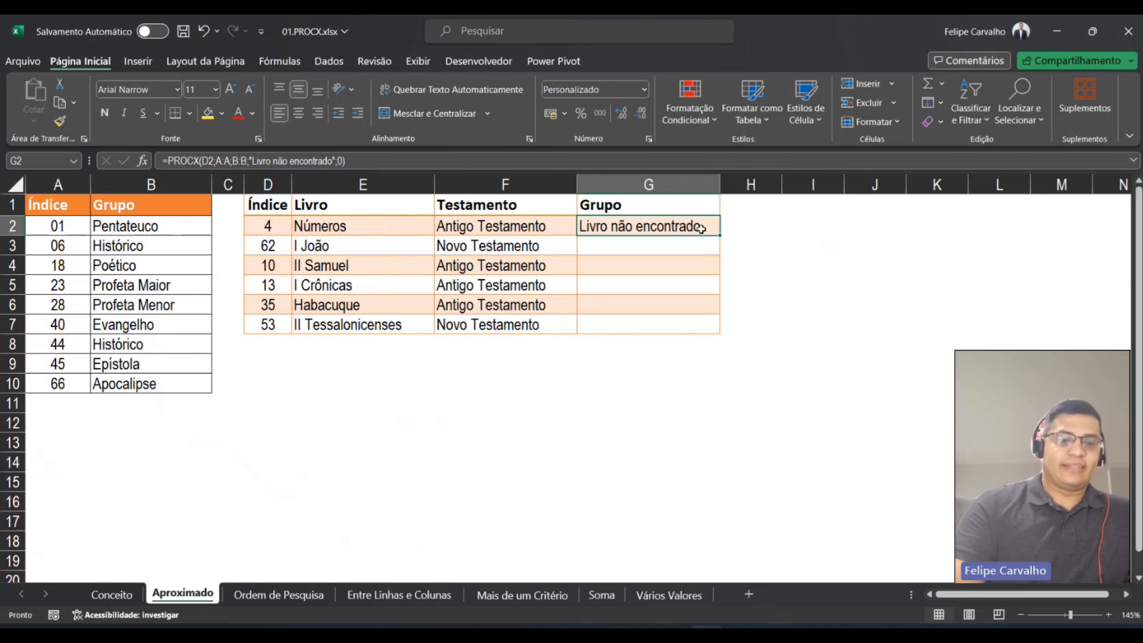
Replace the contents of G2 with a new PROCX formula that uses D2 as the lookup value.
{"action": "key", "text": "F2"}
{"action": "key", "text": "shift+Home"}
{"action": "key", "text": "BackSpace"}
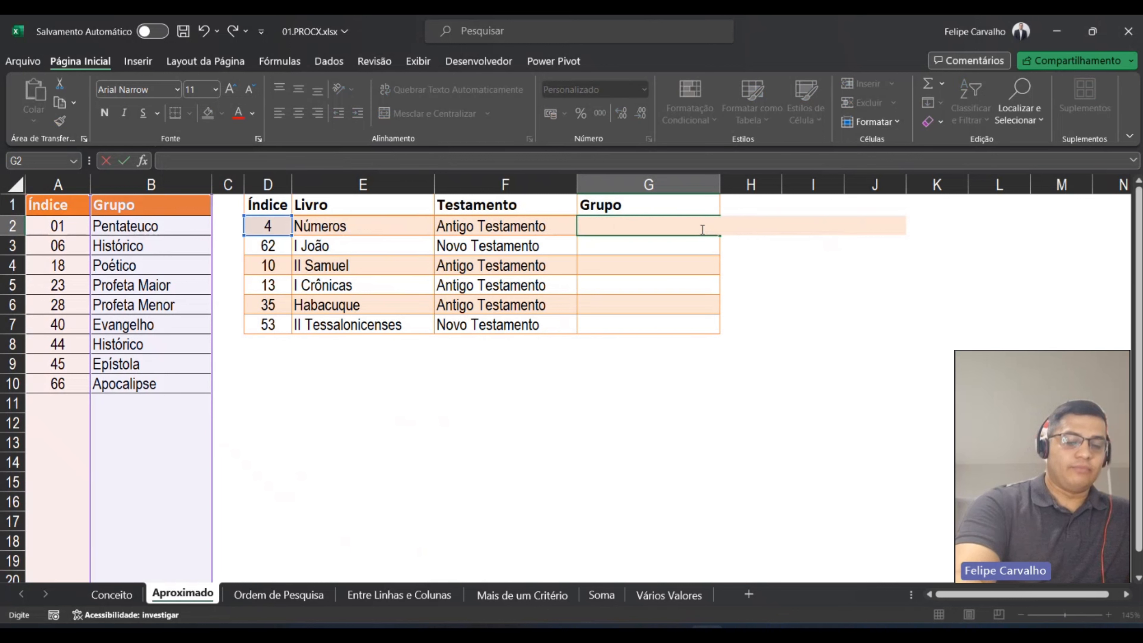
{"action": "type", "text": "=proc"}
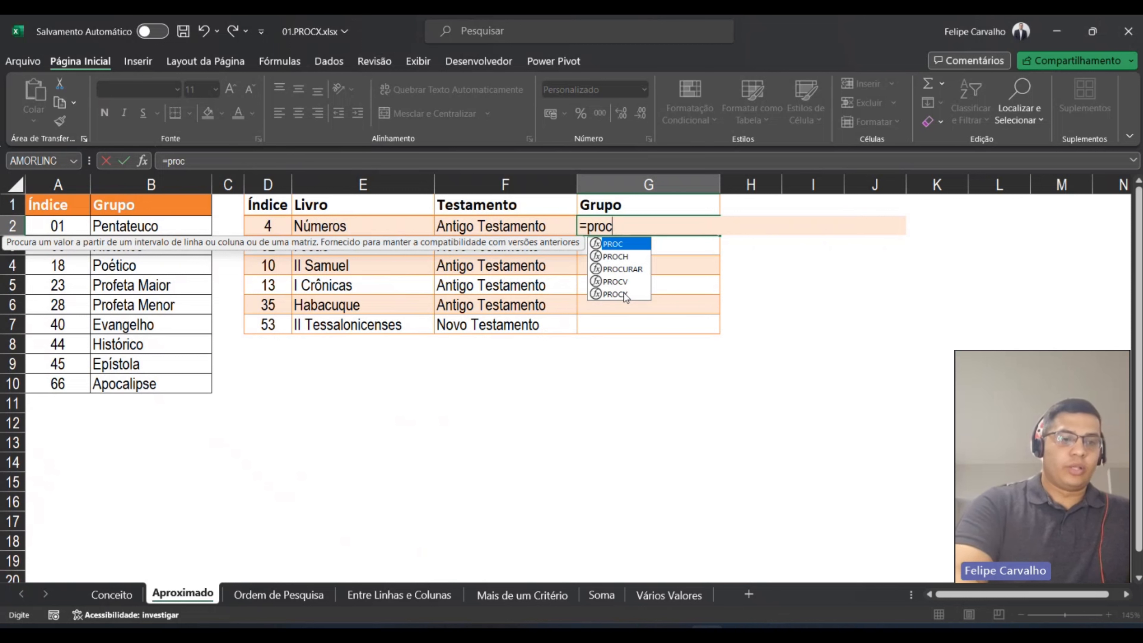
{"action": "key", "text": "Down"}
{"action": "key", "text": "Down"}
{"action": "key", "text": "Down"}
{"action": "key", "text": "Down"}
{"action": "key", "text": "Tab"}
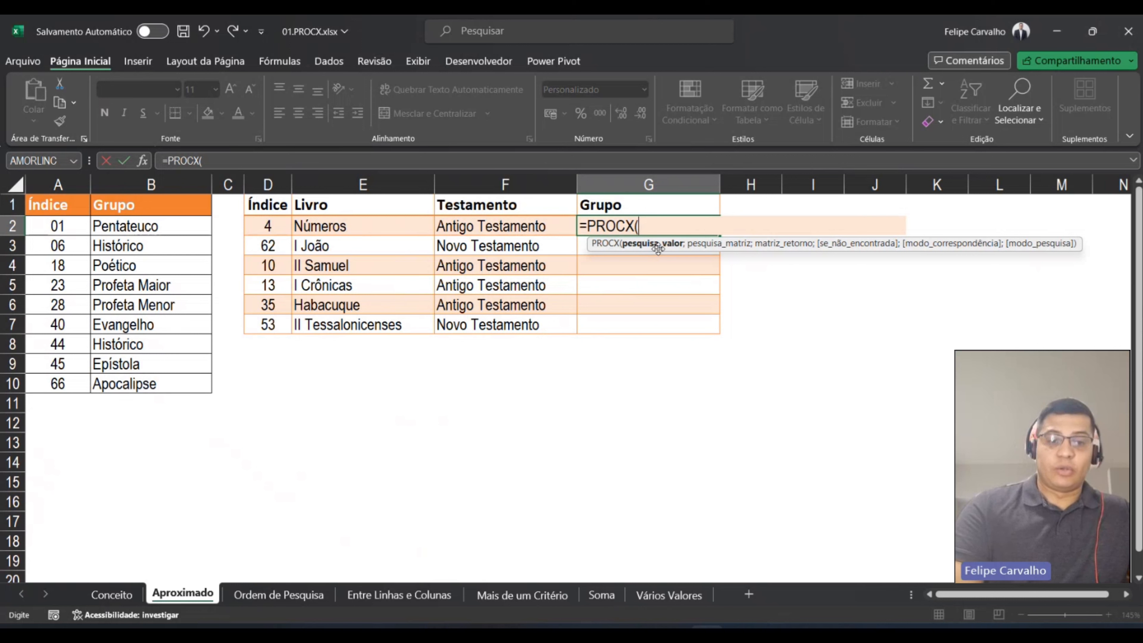
{"action": "left_click", "coordinate": [272, 225]}
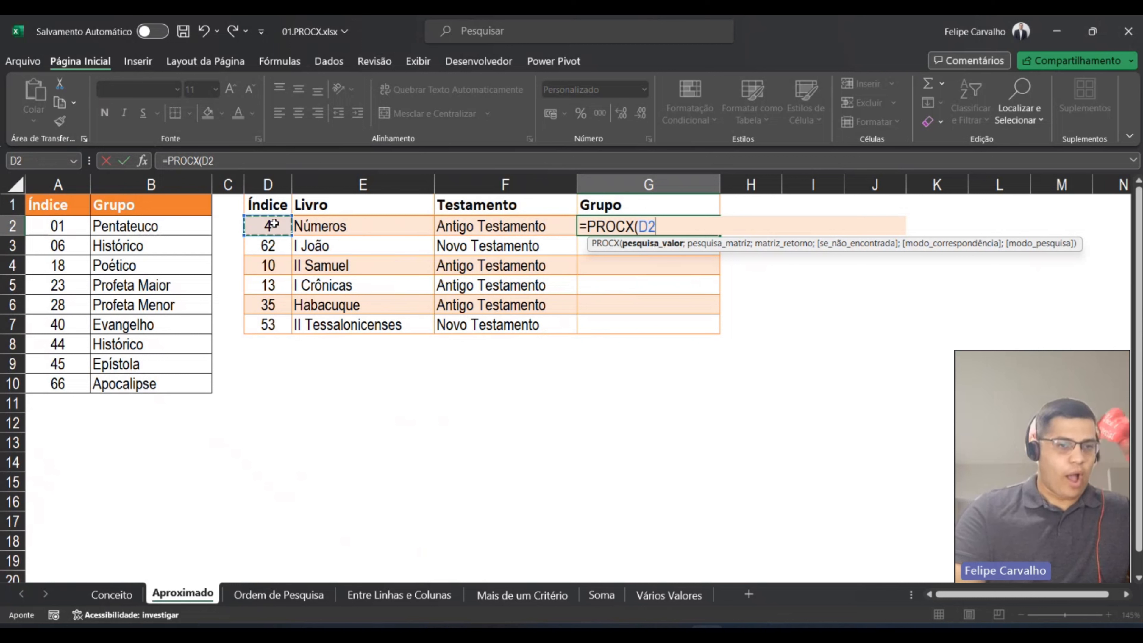
{"action": "type", "text": ";"}
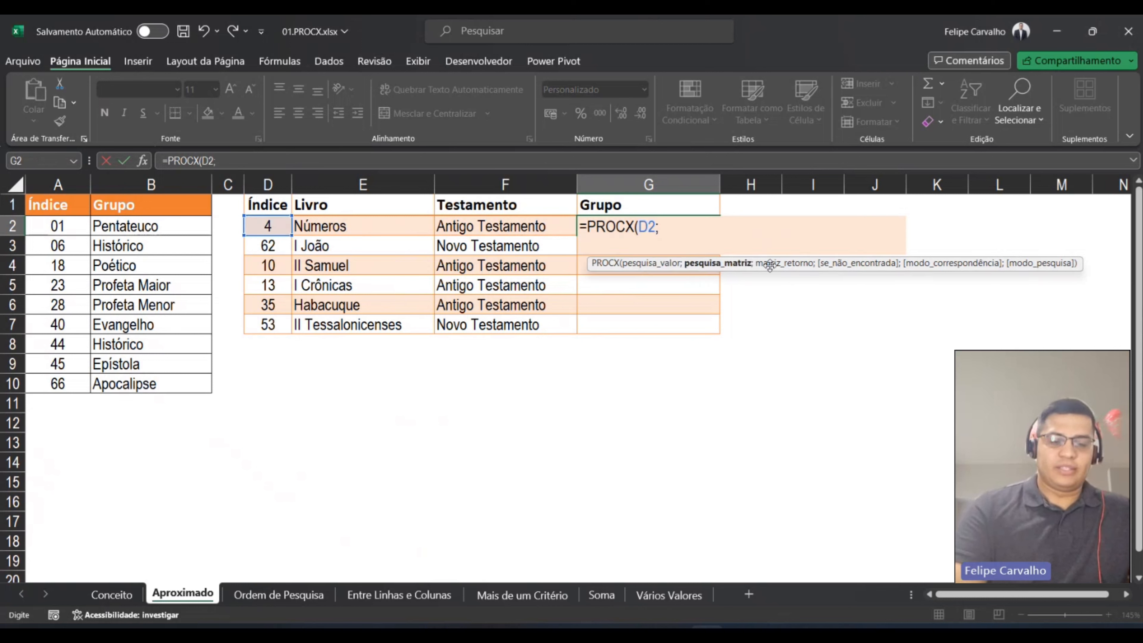
Use column A as the lookup array and column B as the return array in the new G2 formula.
{"action": "left_click", "coordinate": [57, 184]}
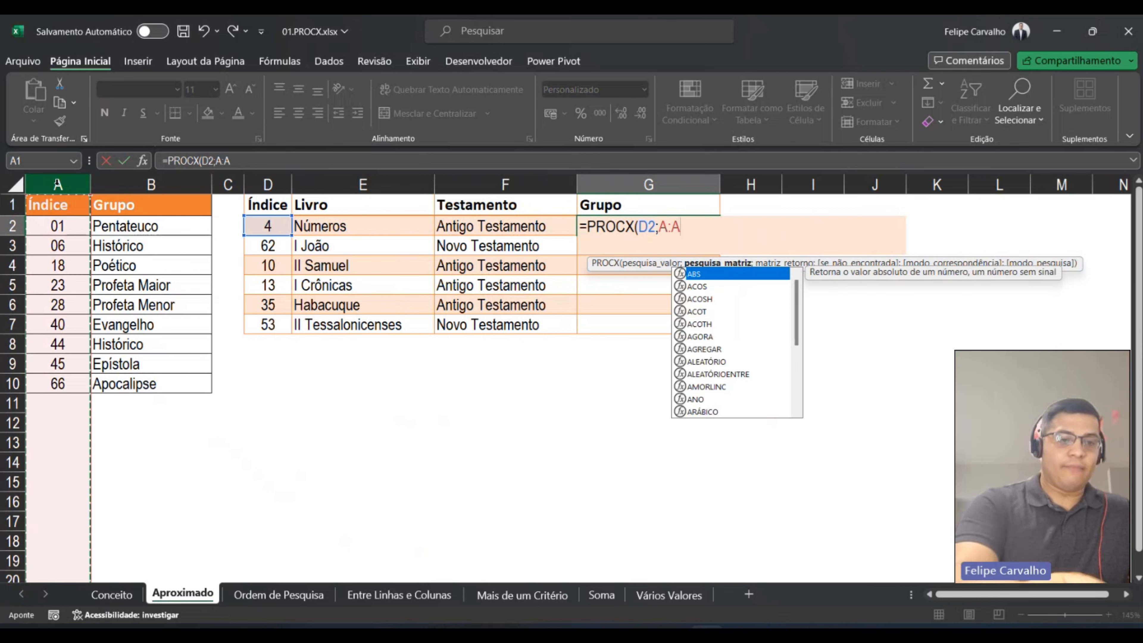
{"action": "type", "text": ";"}
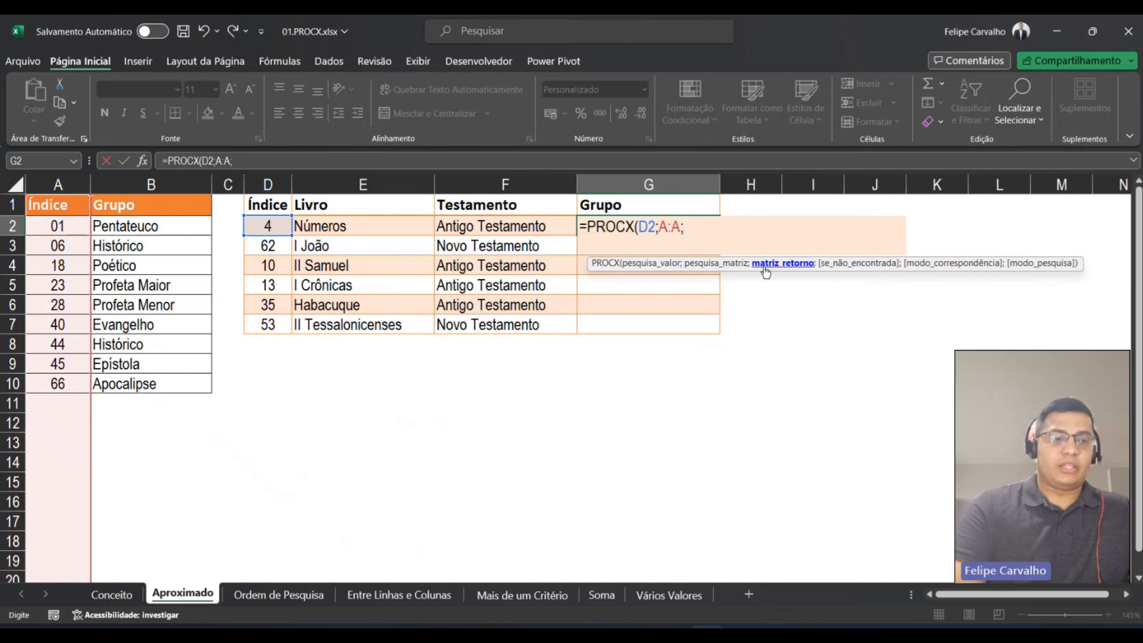
{"action": "left_click", "coordinate": [130, 186]}
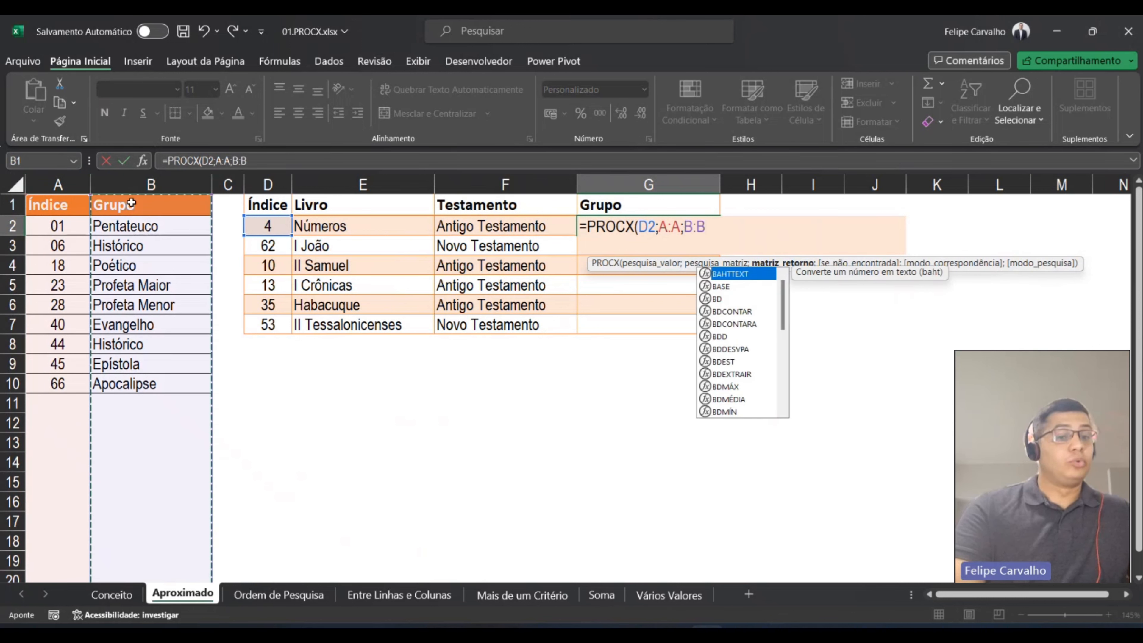
Add the not-found text "Livro não encontrado" and match mode -1 (exact match or next smaller item) to the G2 formula.
{"action": "type", "text": ";\""}
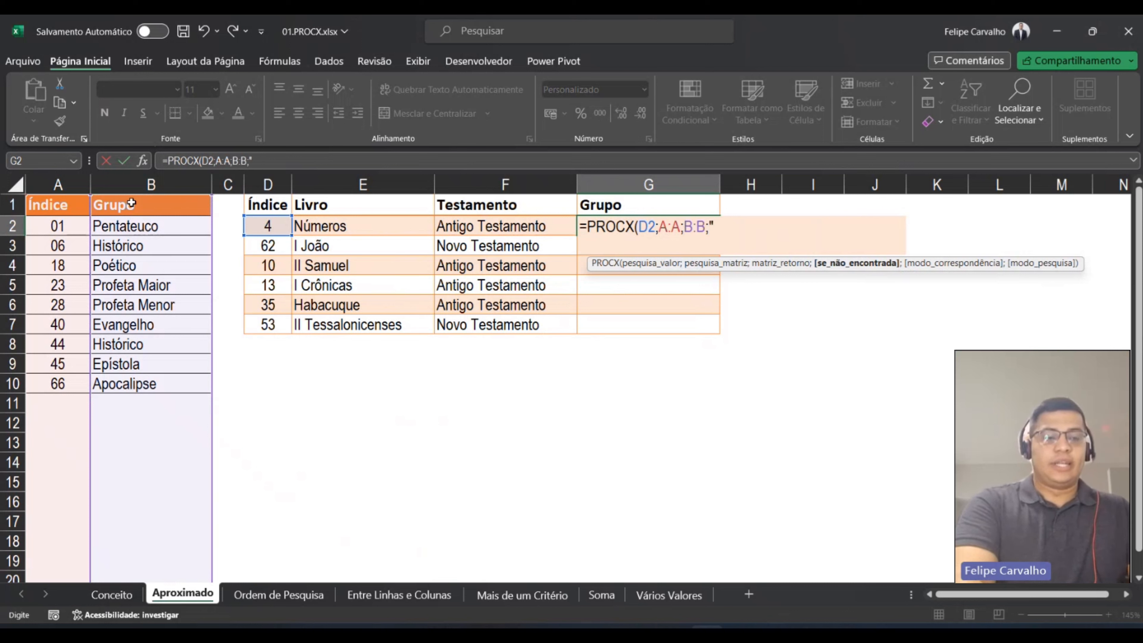
{"action": "type", "text": "Li"}
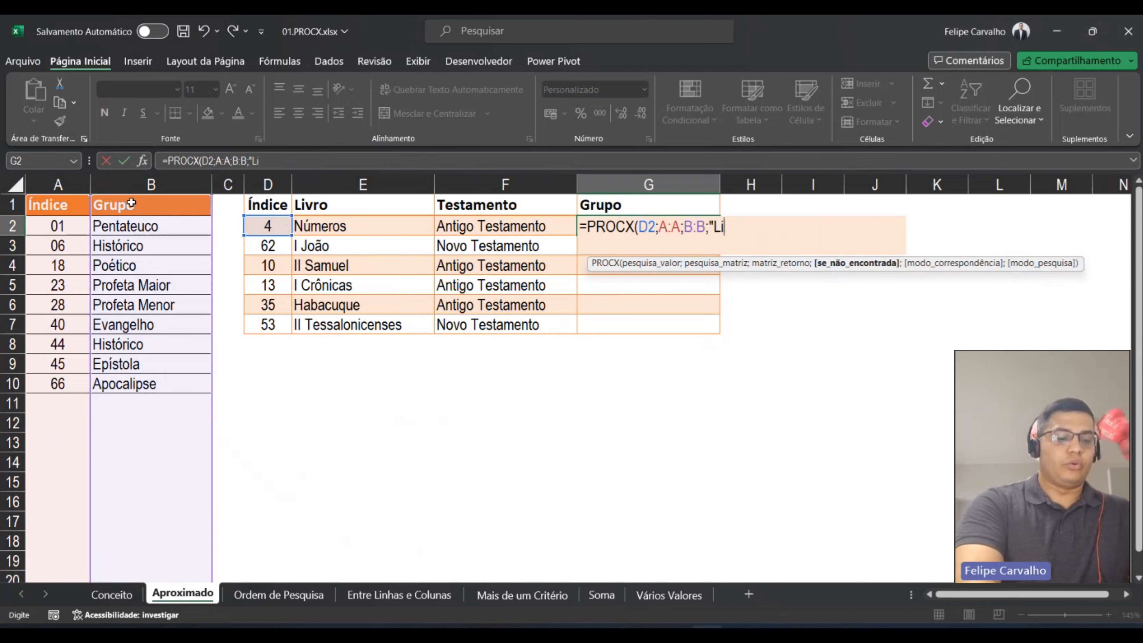
{"action": "type", "text": "vro n"}
{"action": "type", "text": "ã"}
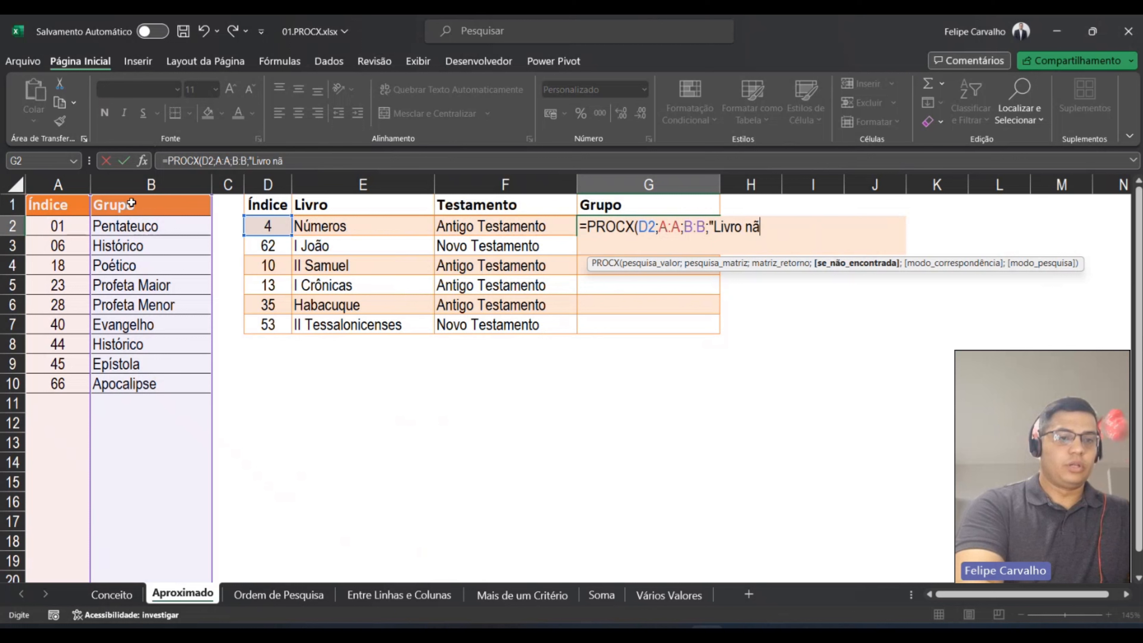
{"action": "type", "text": "o encontrad"}
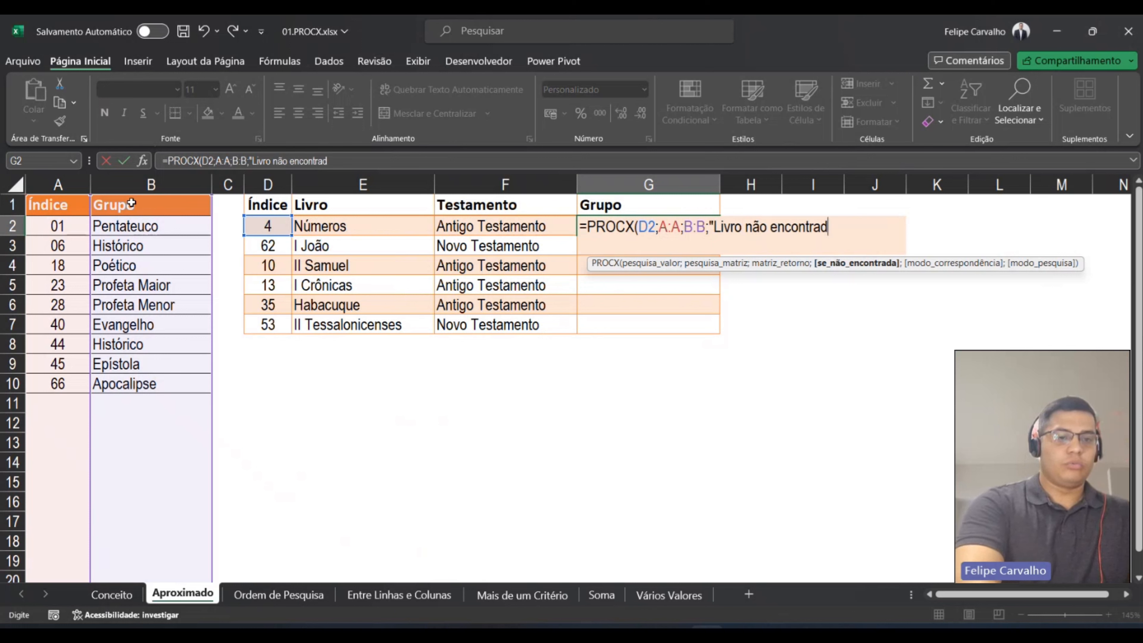
{"action": "type", "text": "o\""}
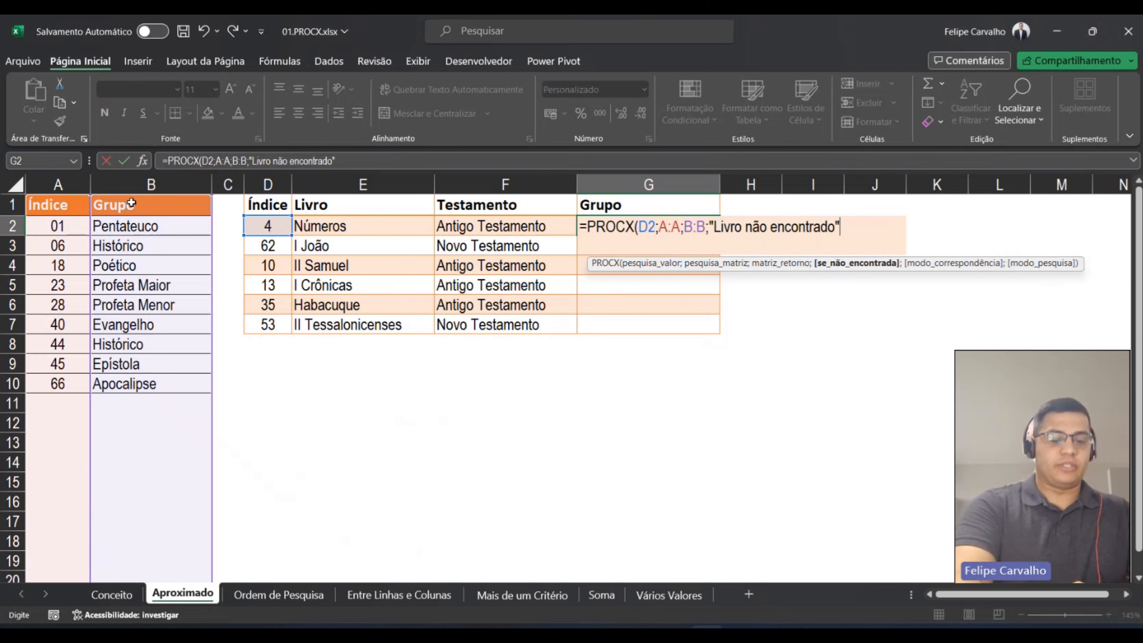
{"action": "type", "text": ";"}
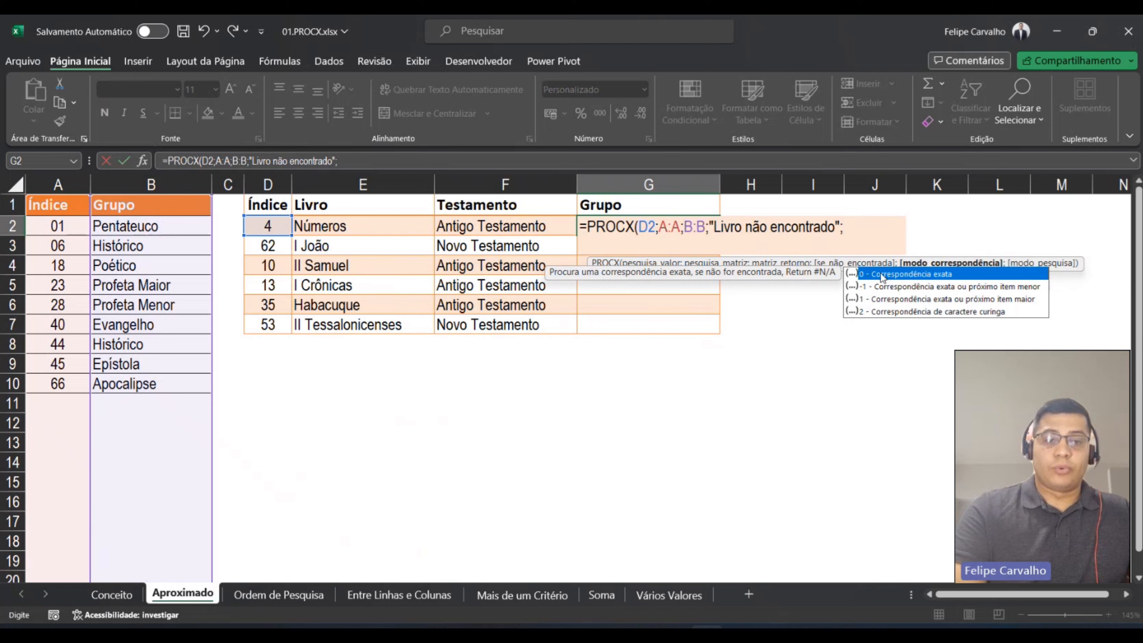
{"action": "left_click", "coordinate": [900, 287]}
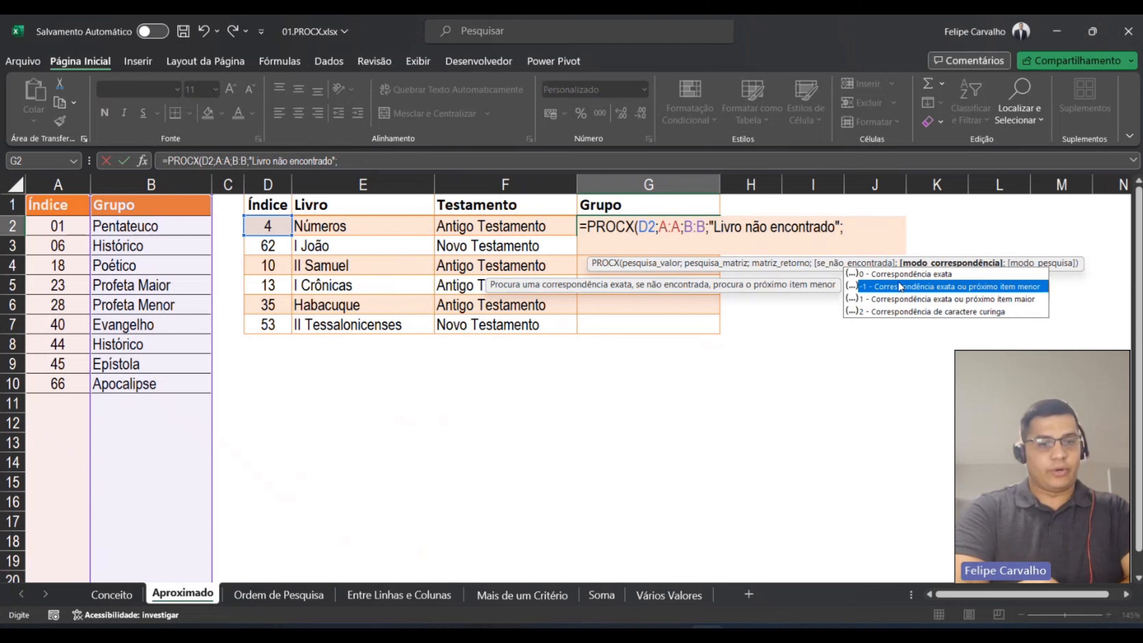
{"action": "double_click", "coordinate": [900, 287]}
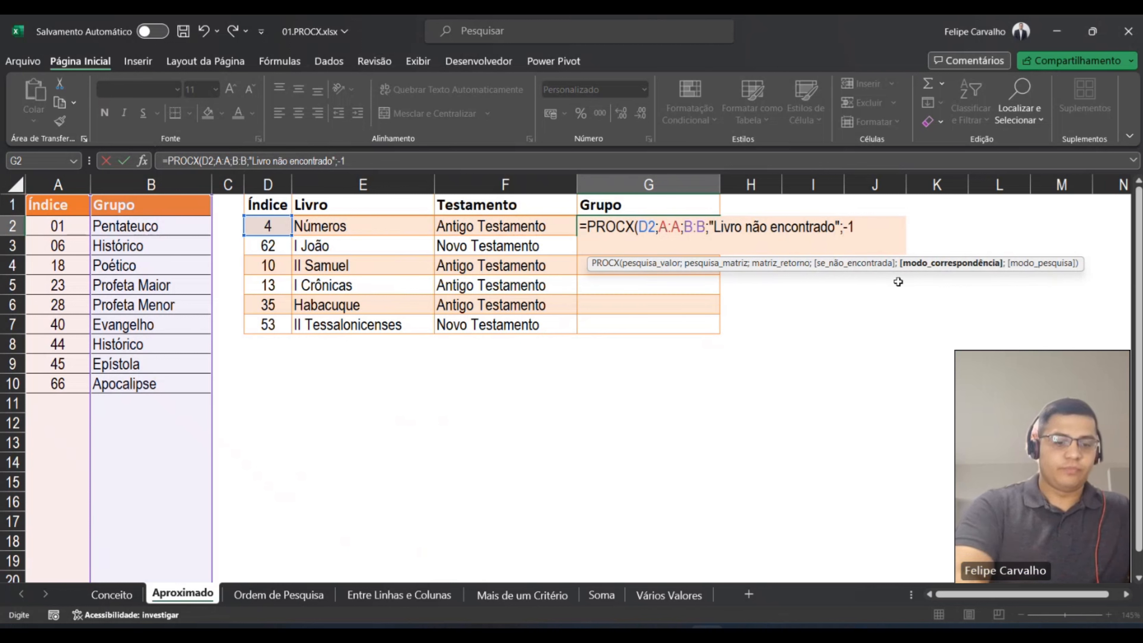
Close the argument list of the approximate-match PROCX formula in G2.
{"action": "type", "text": ")"}
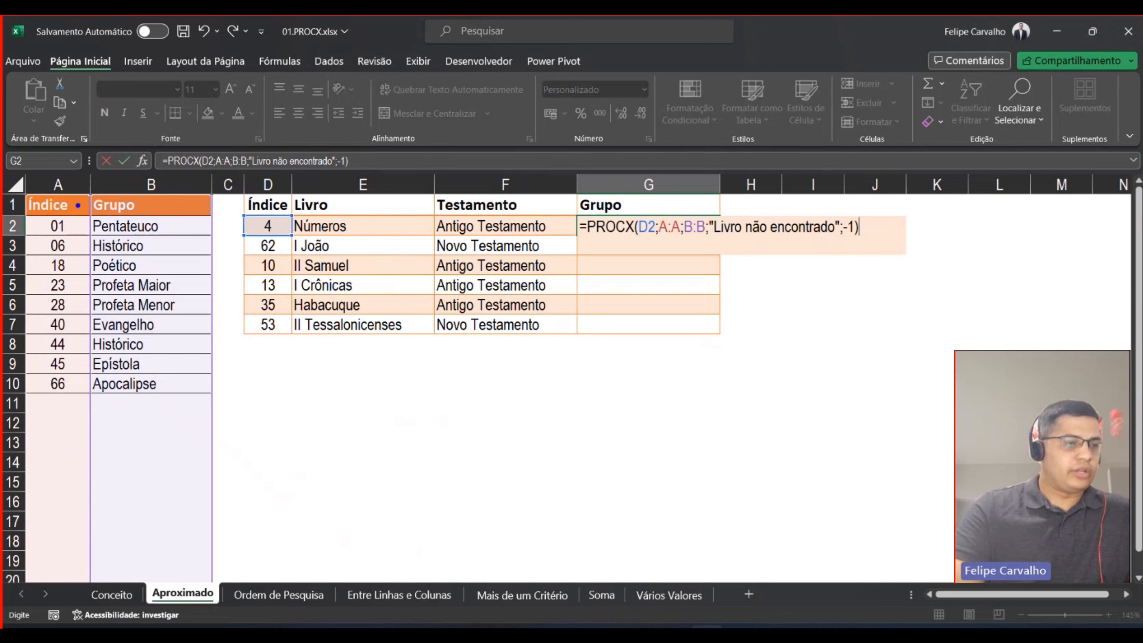
{"action": "left_click_drag", "start_coordinate": [80, 205], "coordinate": [193, 100]}
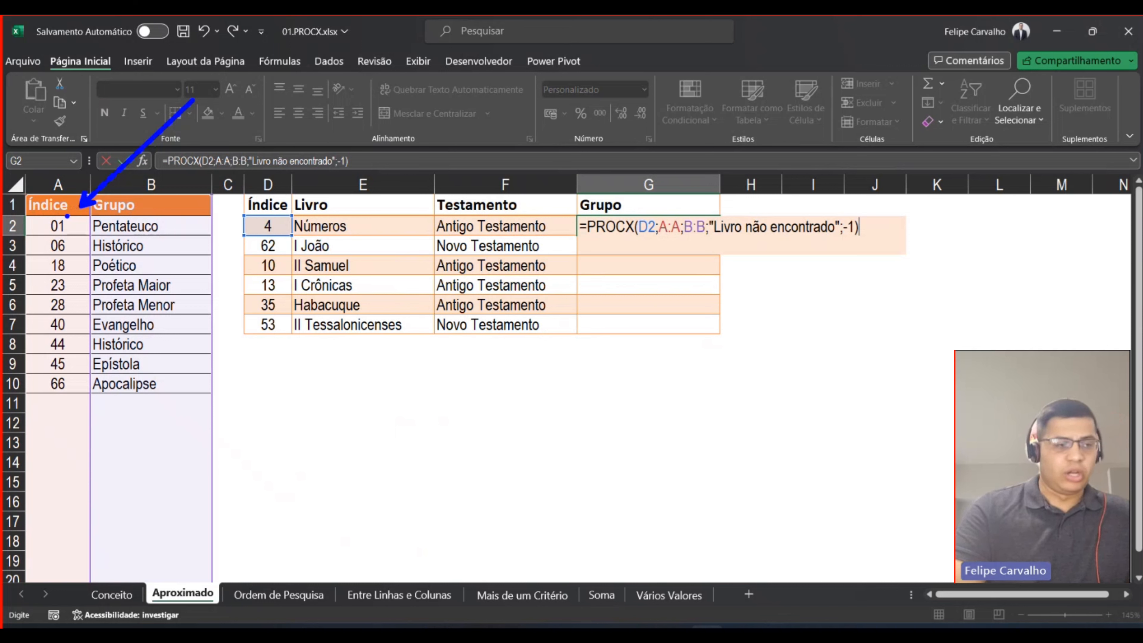
{"action": "left_click_drag", "start_coordinate": [79, 225], "coordinate": [187, 156]}
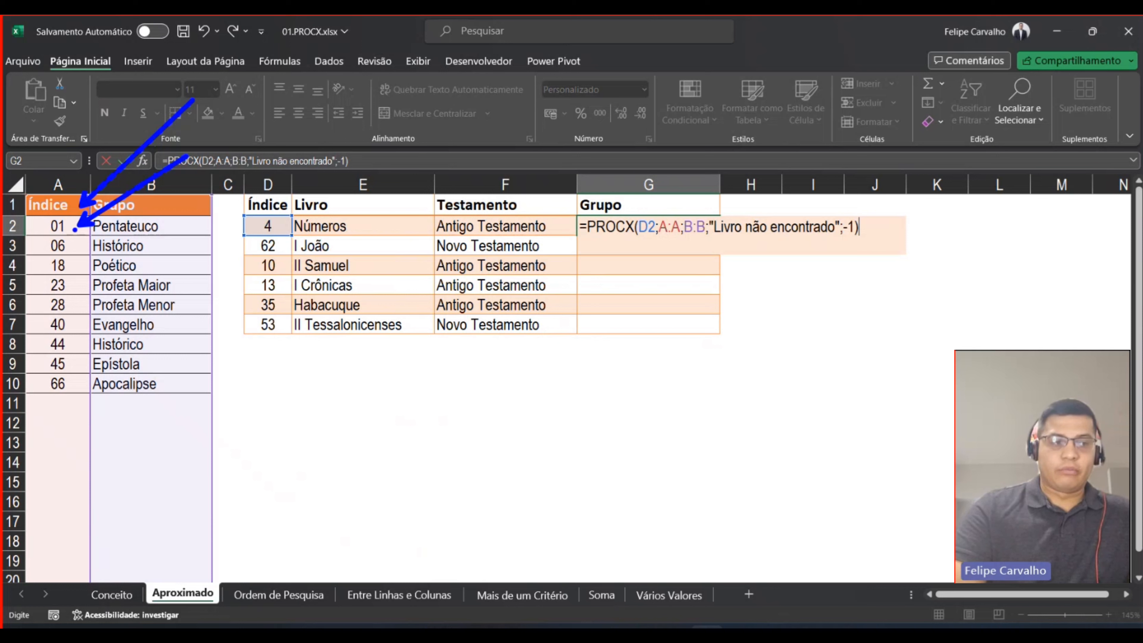
{"action": "left_click_drag", "start_coordinate": [81, 251], "coordinate": [182, 230]}
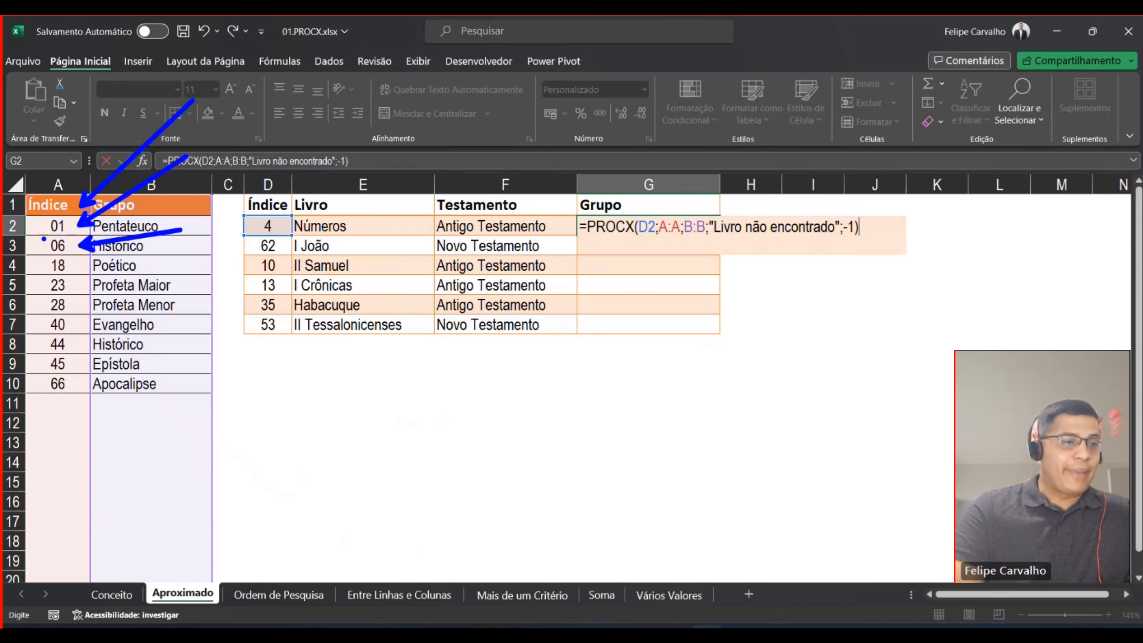
{"action": "left_click_drag", "start_coordinate": [35, 230], "coordinate": [38, 292]}
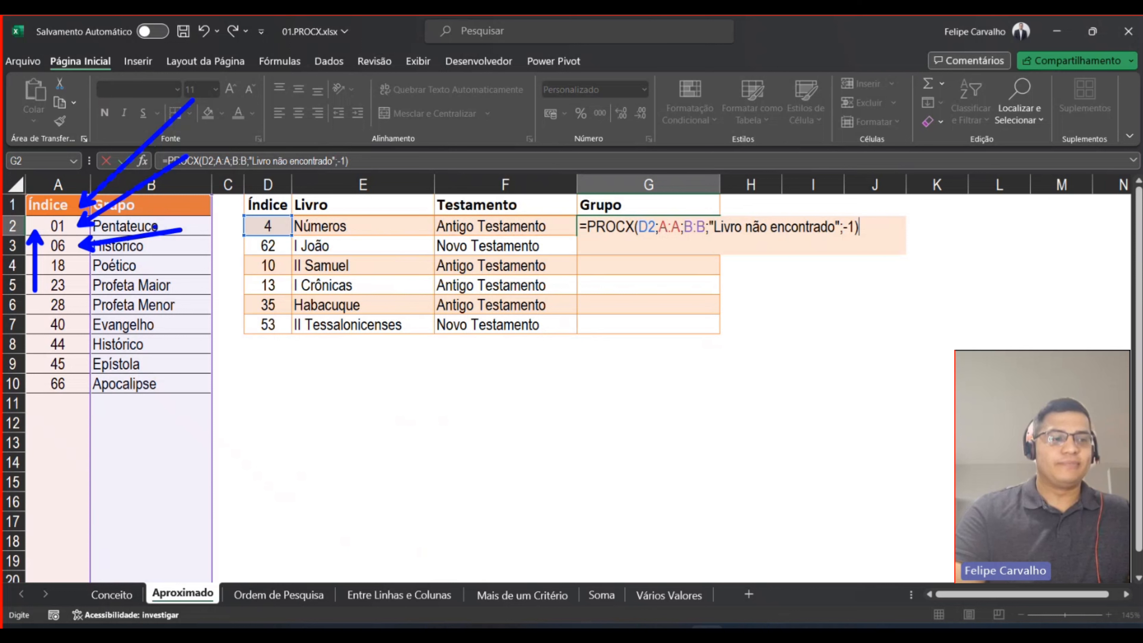
{"action": "key", "text": "Escape"}
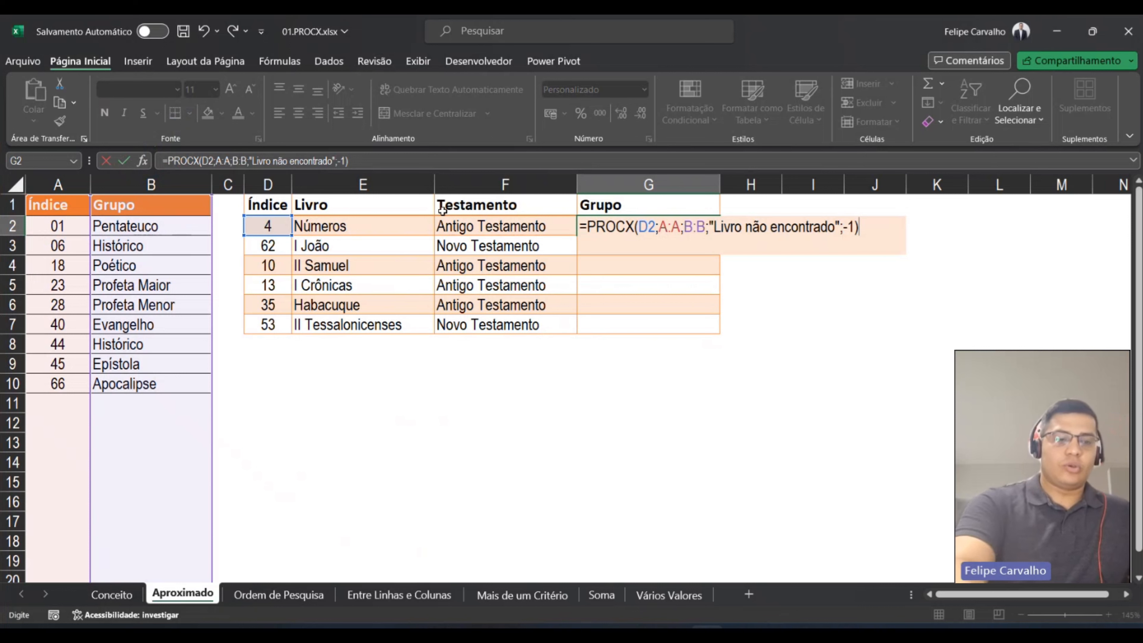
Confirm the PROCX formula in G2 and fill it down to G7 without formatting.
{"action": "key", "text": "Return"}
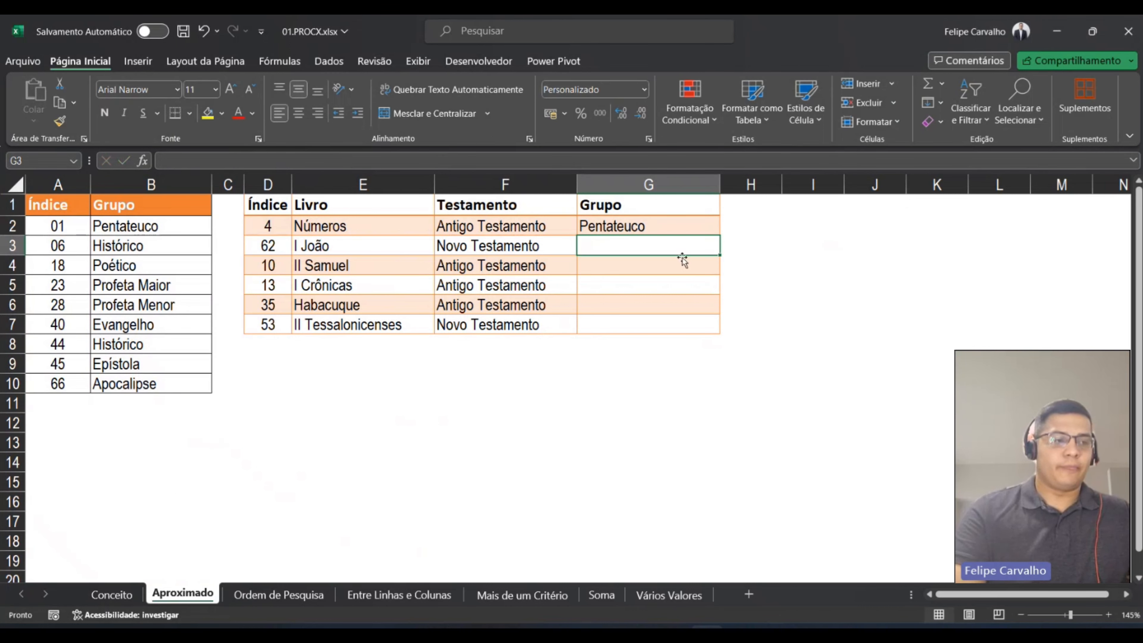
{"action": "left_click", "coordinate": [696, 227]}
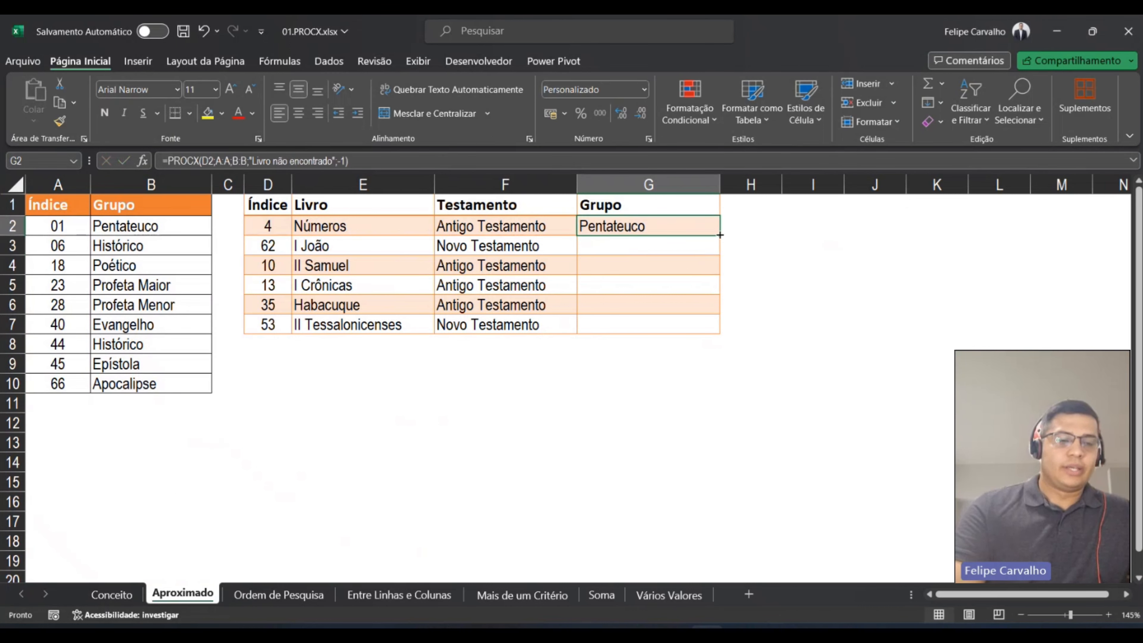
{"action": "left_click_drag", "start_coordinate": [719, 234], "coordinate": [723, 332]}
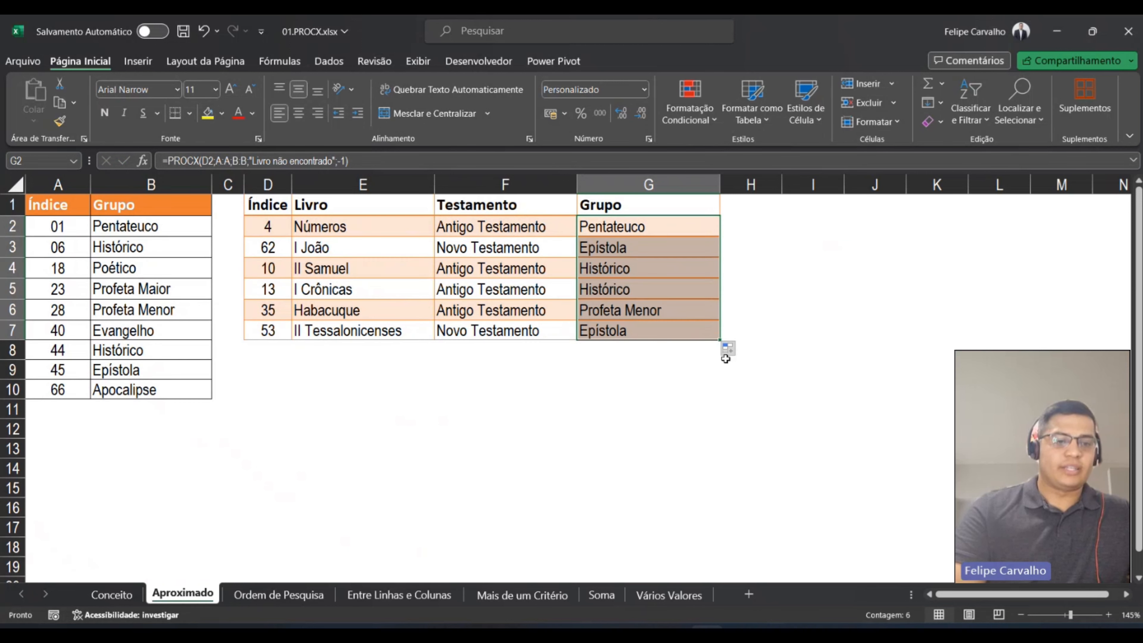
{"action": "left_click", "coordinate": [730, 349]}
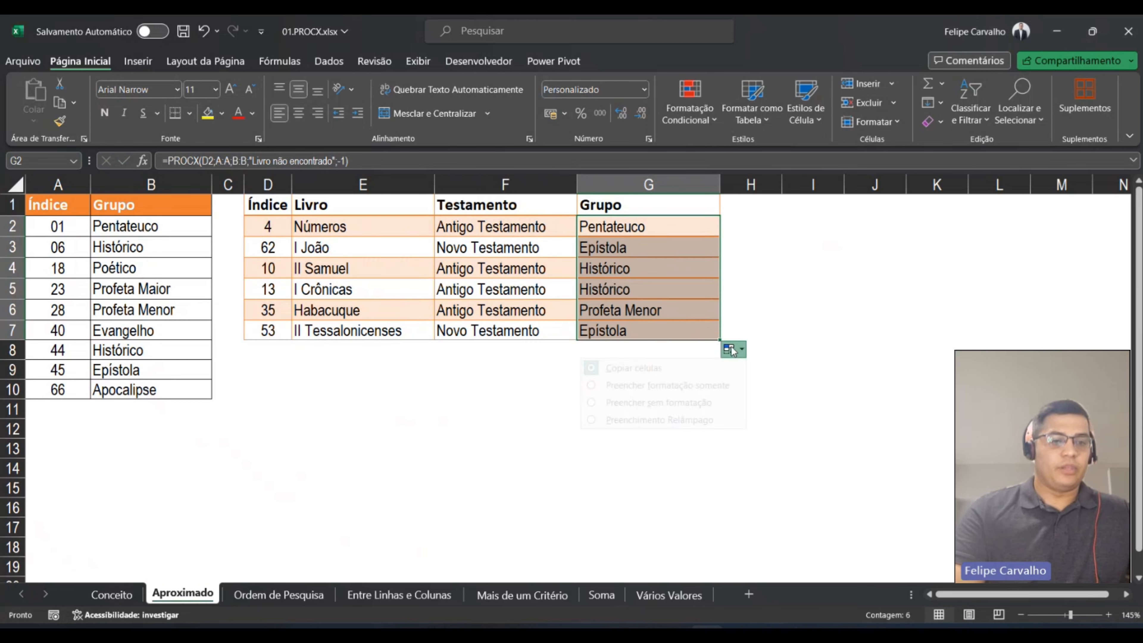
{"action": "left_click", "coordinate": [637, 404]}
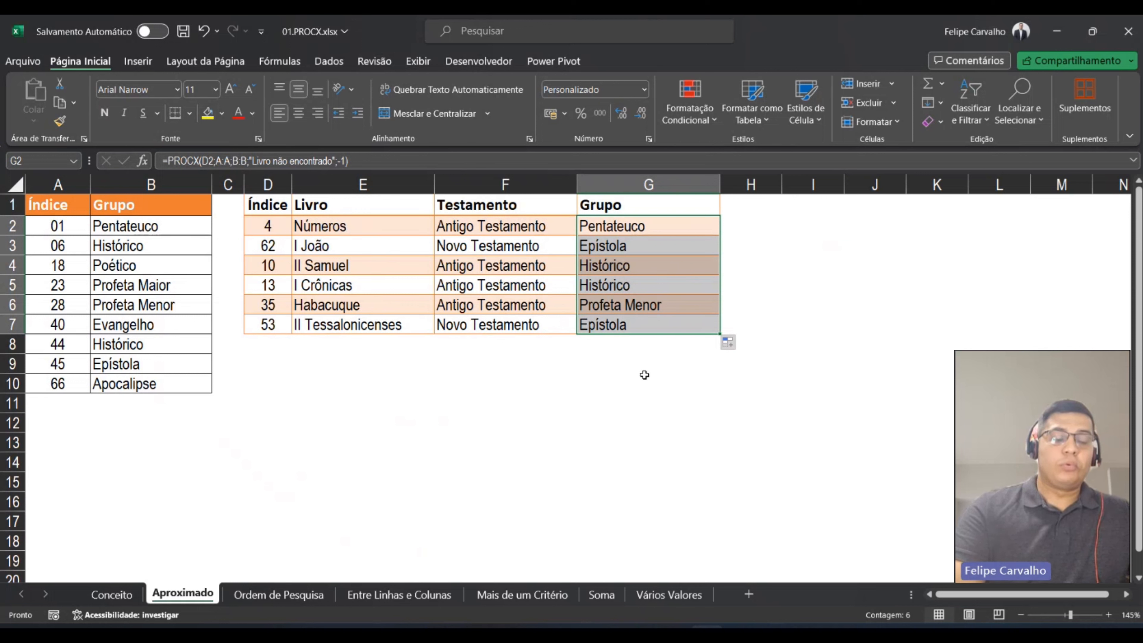
{"action": "left_click", "coordinate": [701, 375]}
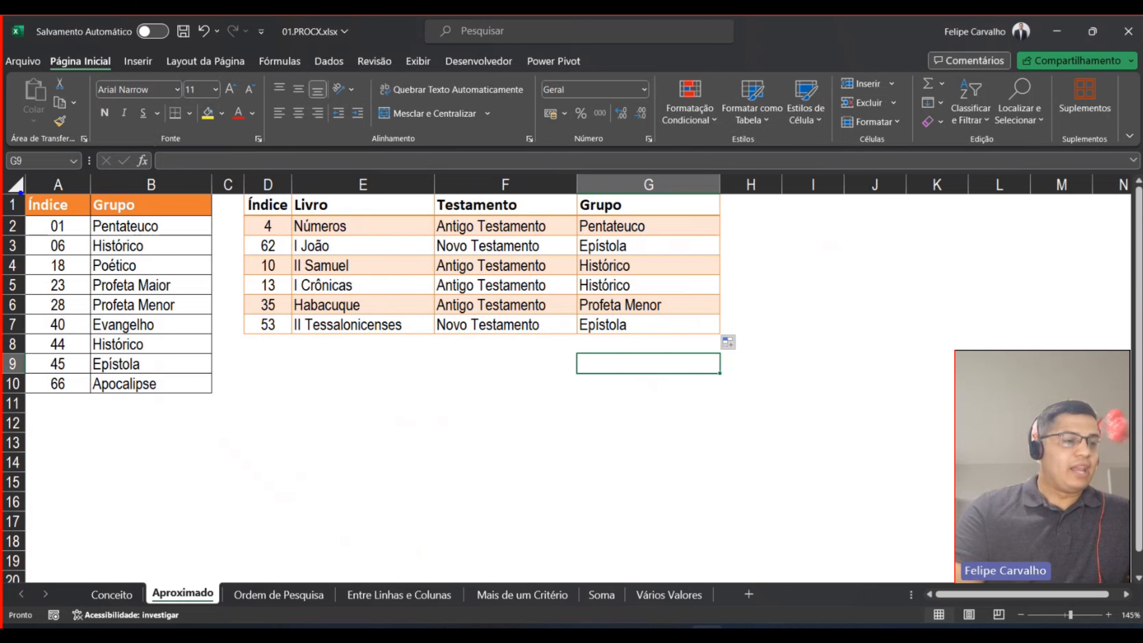
{"action": "left_click_drag", "start_coordinate": [82, 216], "coordinate": [157, 117]}
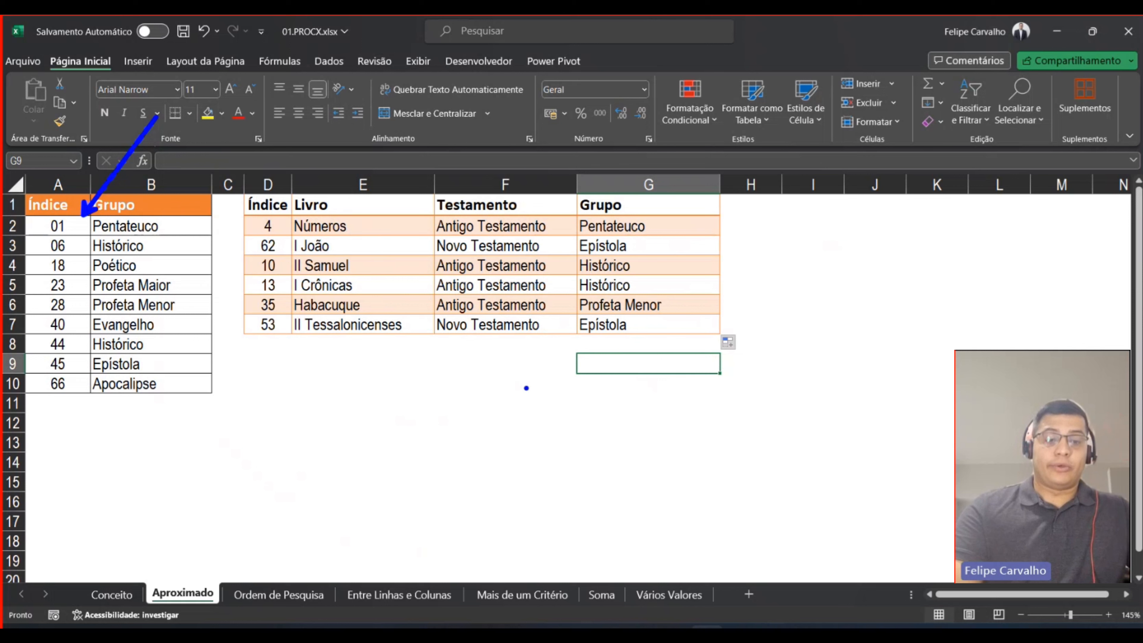
{"action": "key", "text": "Escape"}
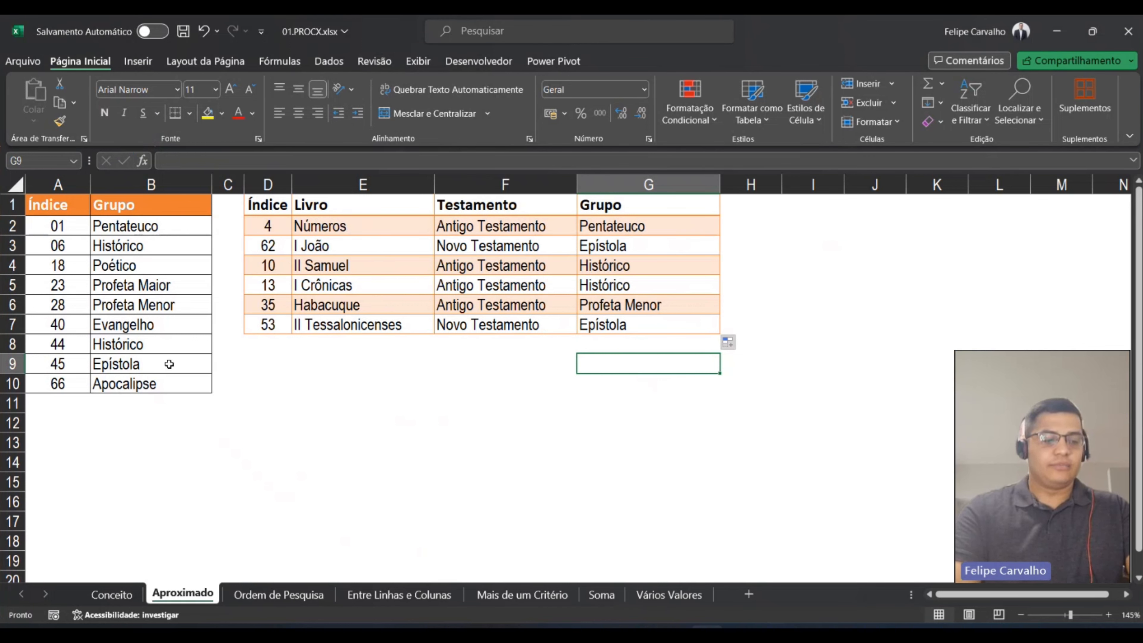
{"action": "key", "text": "ctrl+2"}
{"action": "left_click_drag", "start_coordinate": [79, 229], "coordinate": [79, 394]}
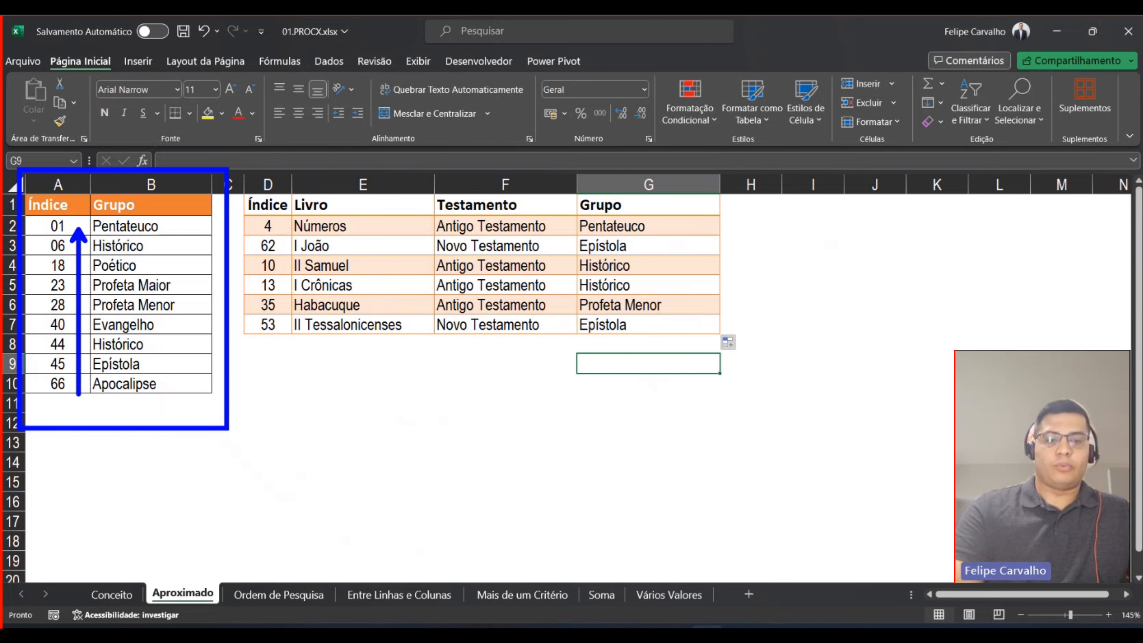
{"action": "key", "text": "Escape"}
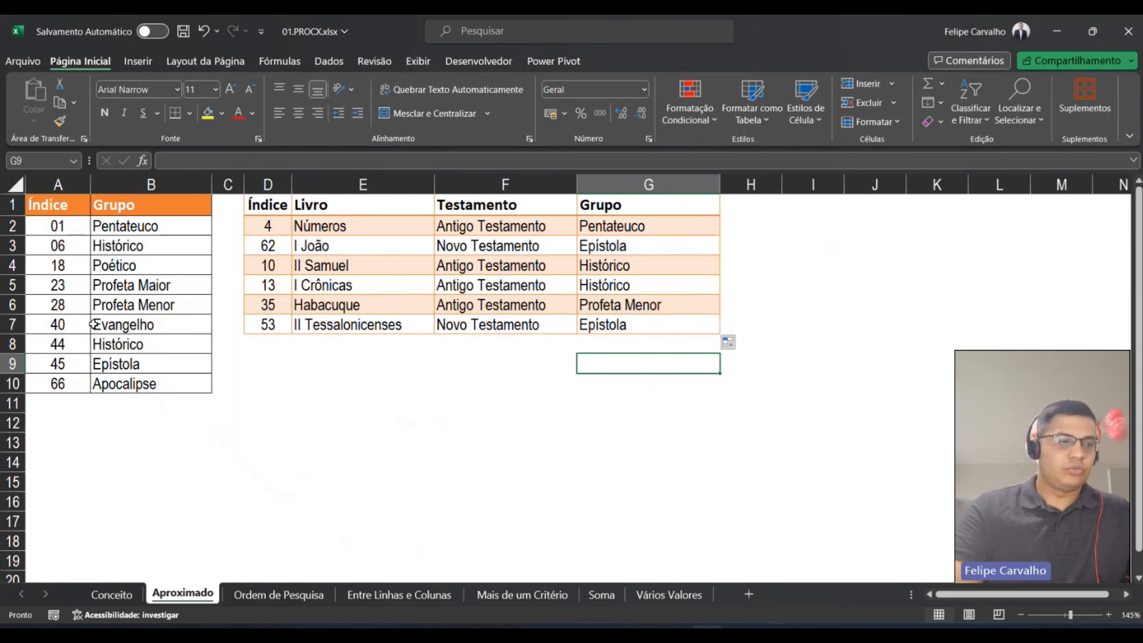
Select cell A5 in the Índice column of the Grupo lookup table and show the data sorting commands.
{"action": "left_click", "coordinate": [76, 227]}
{"action": "left_click", "coordinate": [78, 267]}
{"action": "left_click", "coordinate": [77, 322]}
{"action": "left_click", "coordinate": [76, 280]}
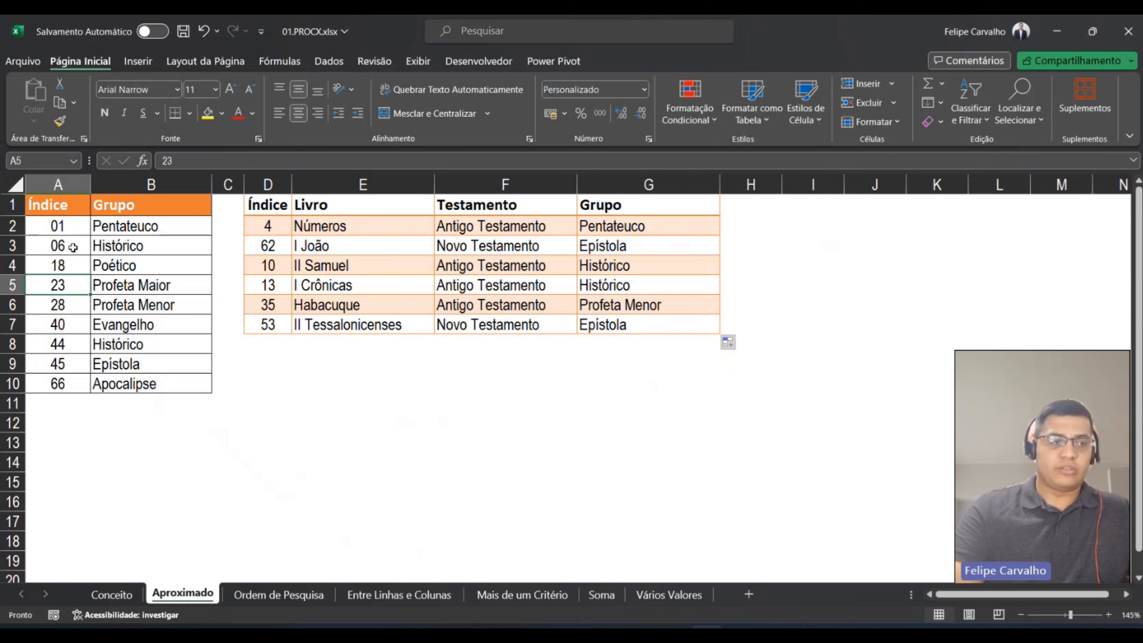
{"action": "left_click", "coordinate": [324, 64]}
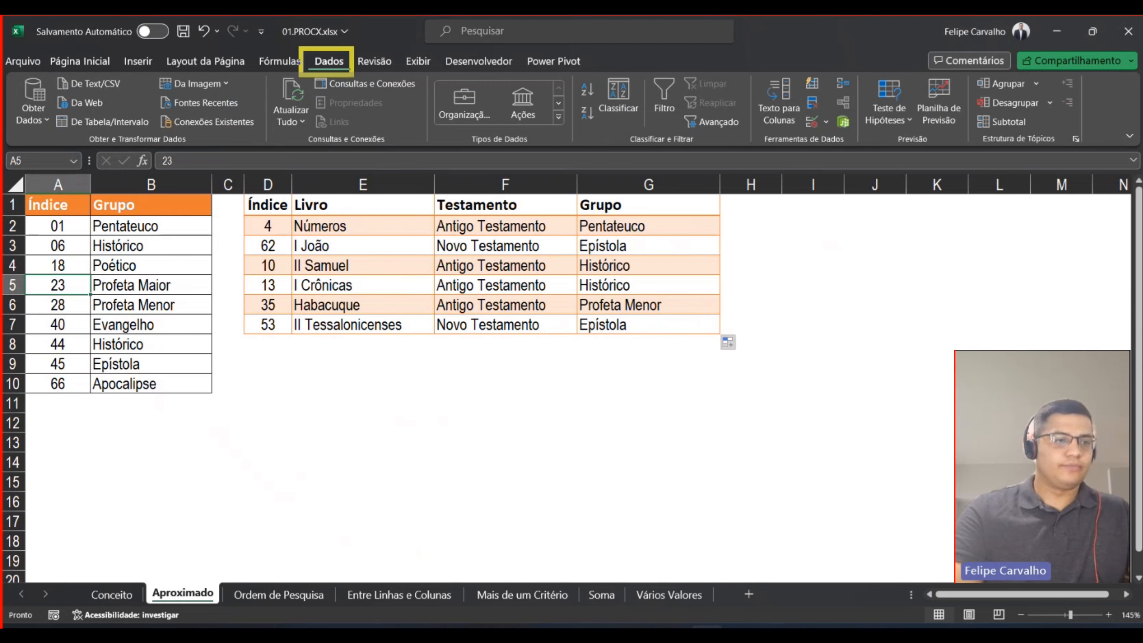